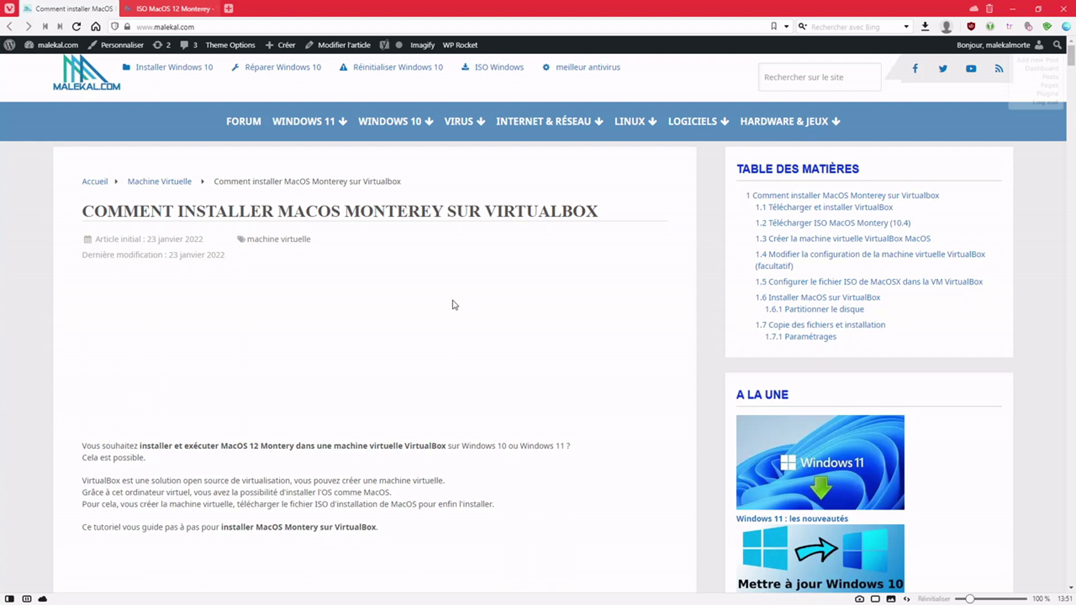
Step: Skim the article's opening sections, view the linked guide on enabling VT-x and AMD-V virtualization, and close the guide
scroll(455, 304, down, 5)
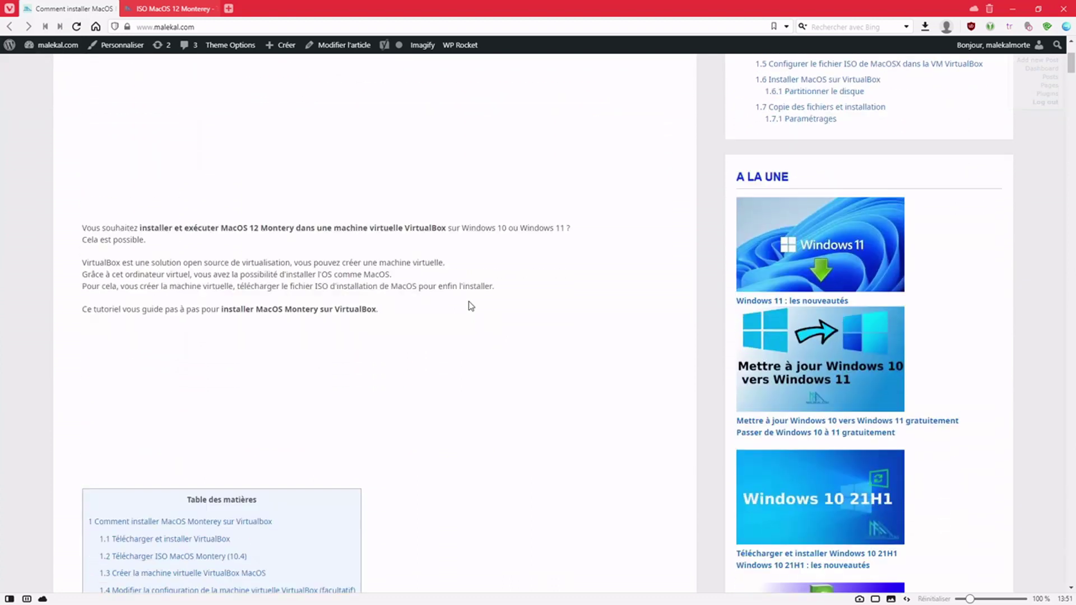
scroll(471, 306, down, 1)
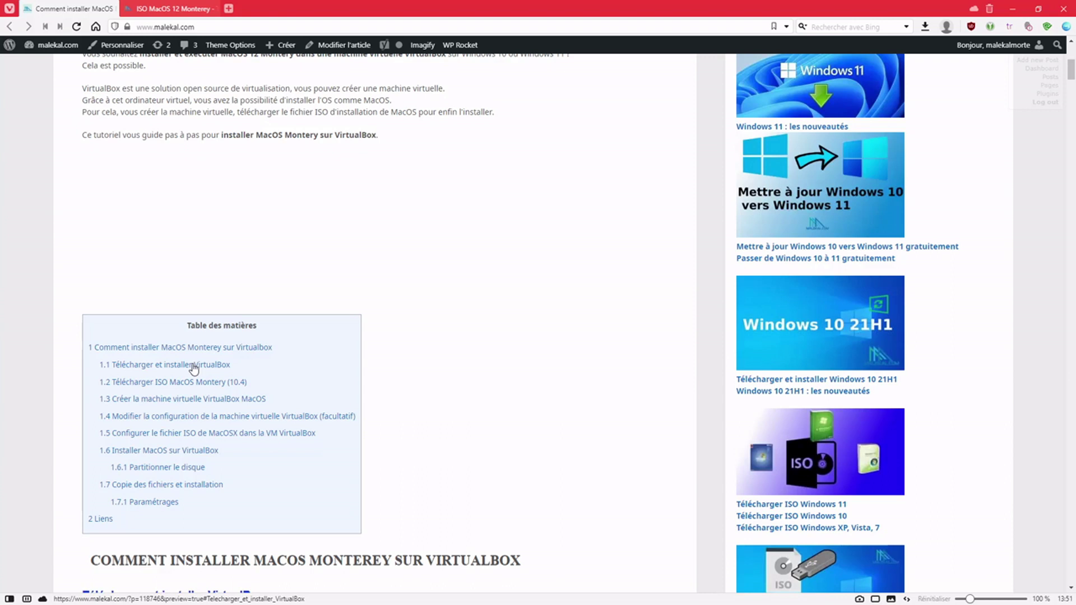
scroll(193, 368, down, 5)
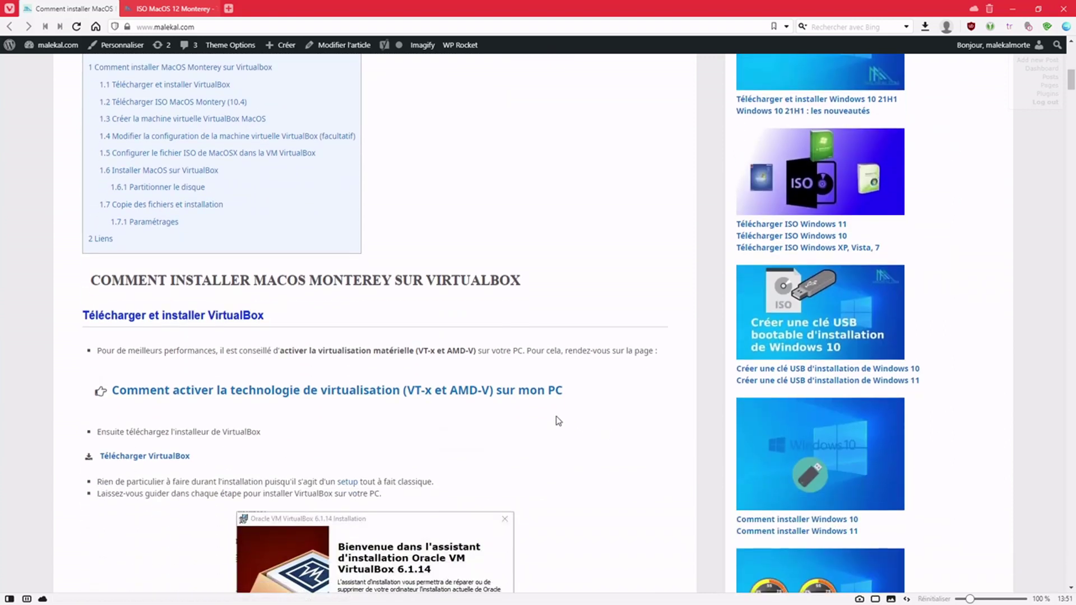
middle_click(371, 402)
click(168, 8)
scroll(308, 439, down, 20)
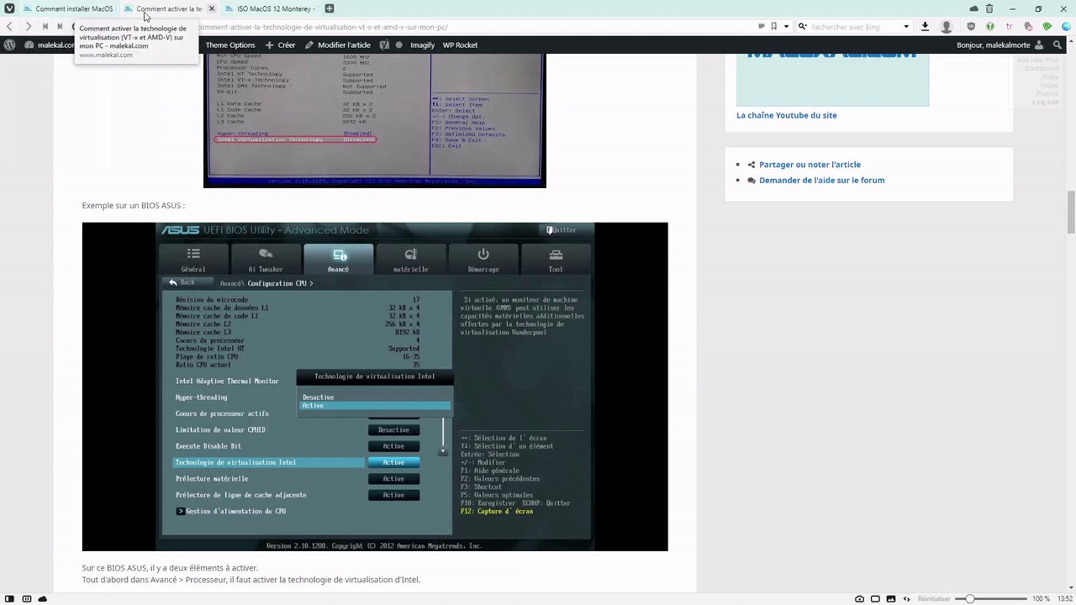
click(211, 8)
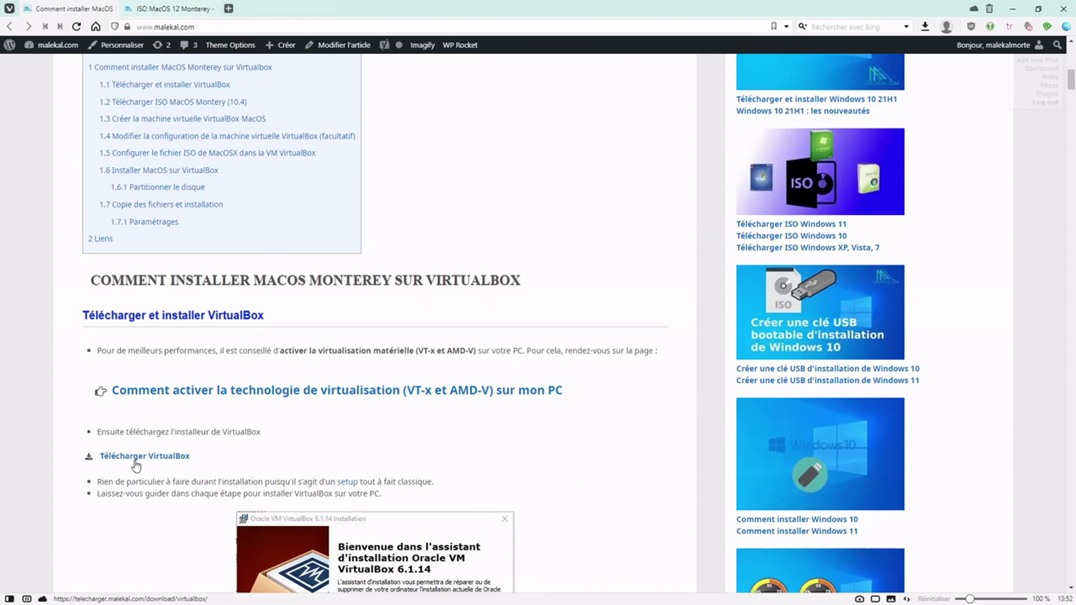
Step: Review the article's VirtualBox download and installation instructions and its MacOS Monterey ISO section
scroll(295, 474, down, 1)
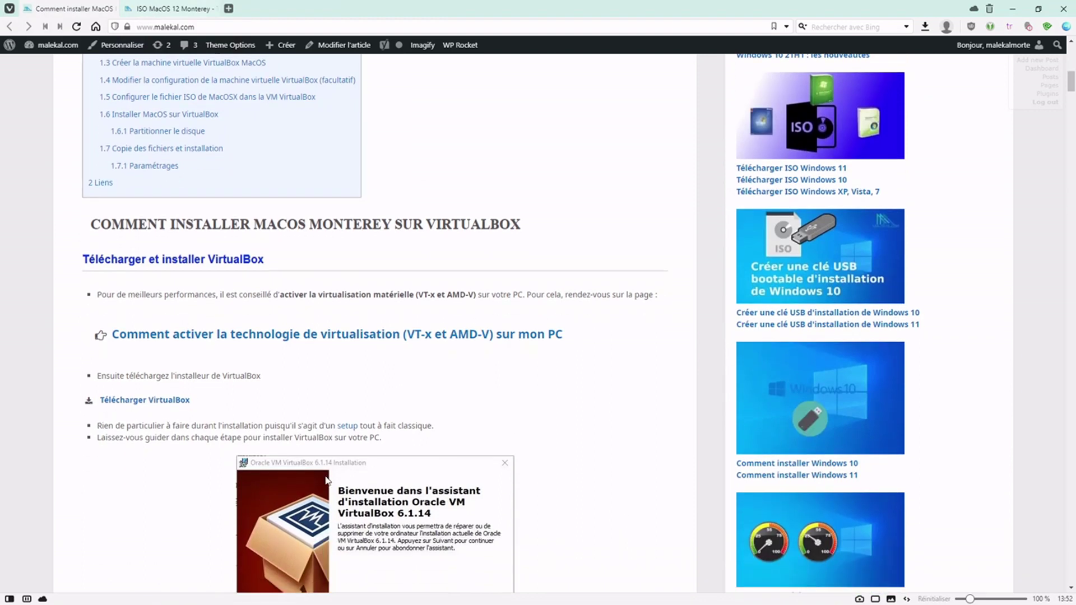
scroll(336, 482, down, 4)
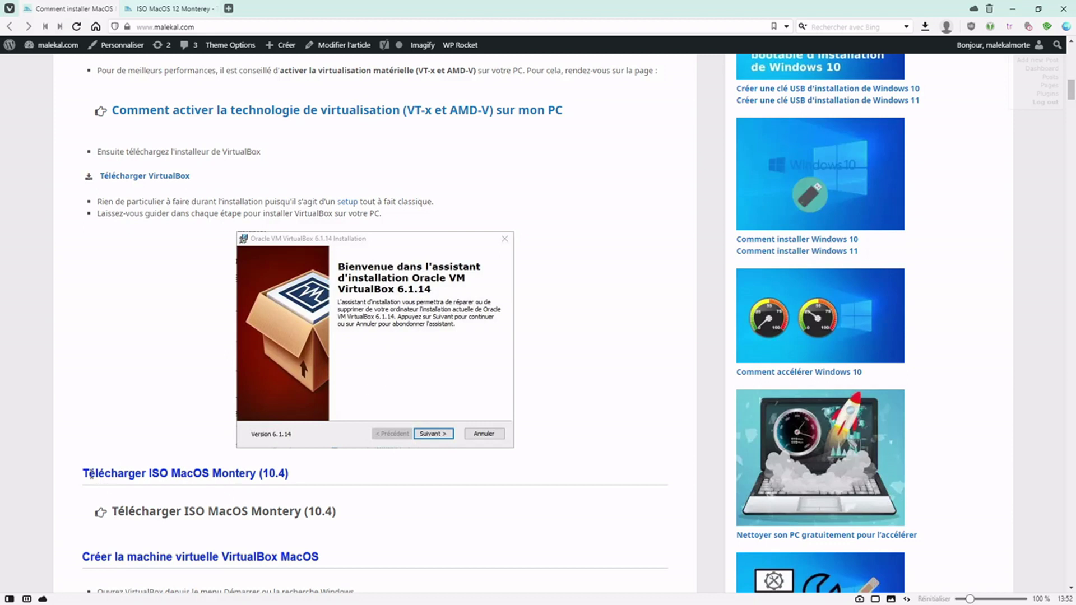
drag(89, 474, 247, 476)
click(248, 476)
scroll(273, 475, up, 2)
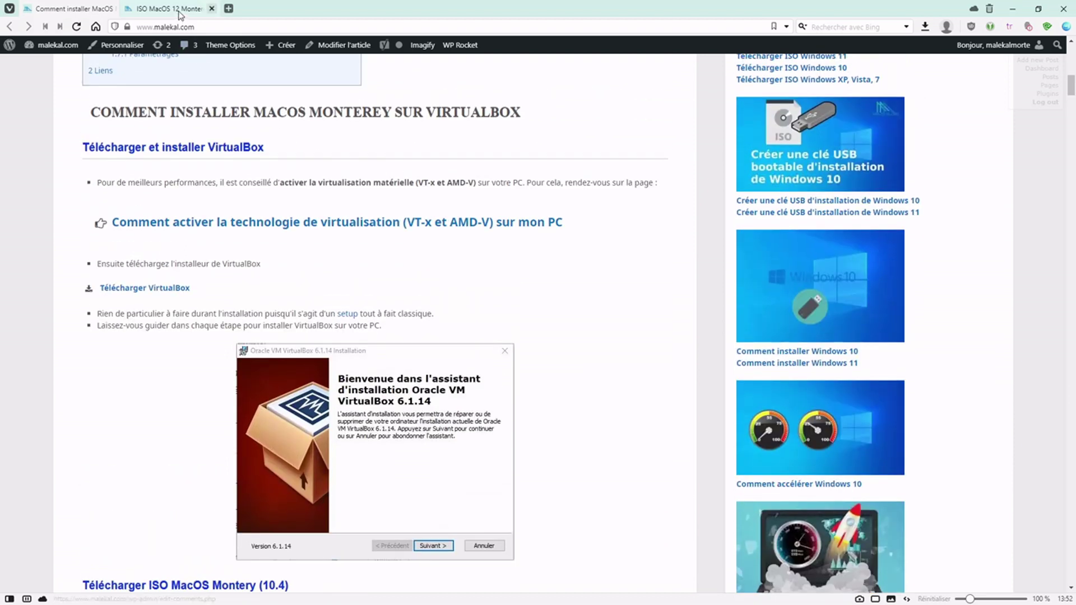
Step: View the ISO MacOS 12 Monterey download page and its Gofile listing for macOS Monterey.iso, and return to the previous page
click(185, 8)
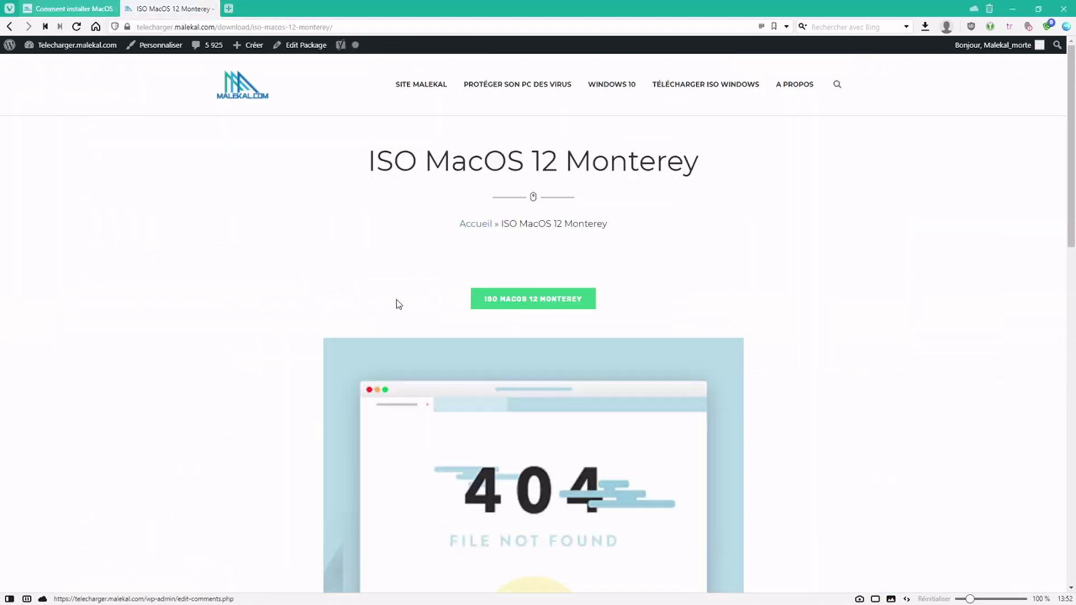
click(540, 308)
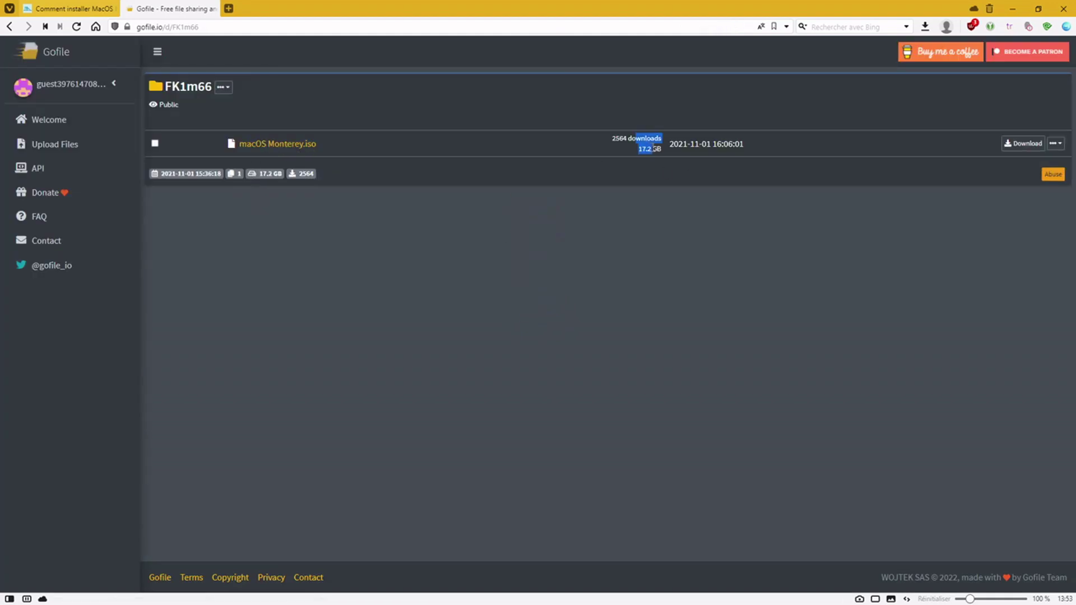
click(8, 27)
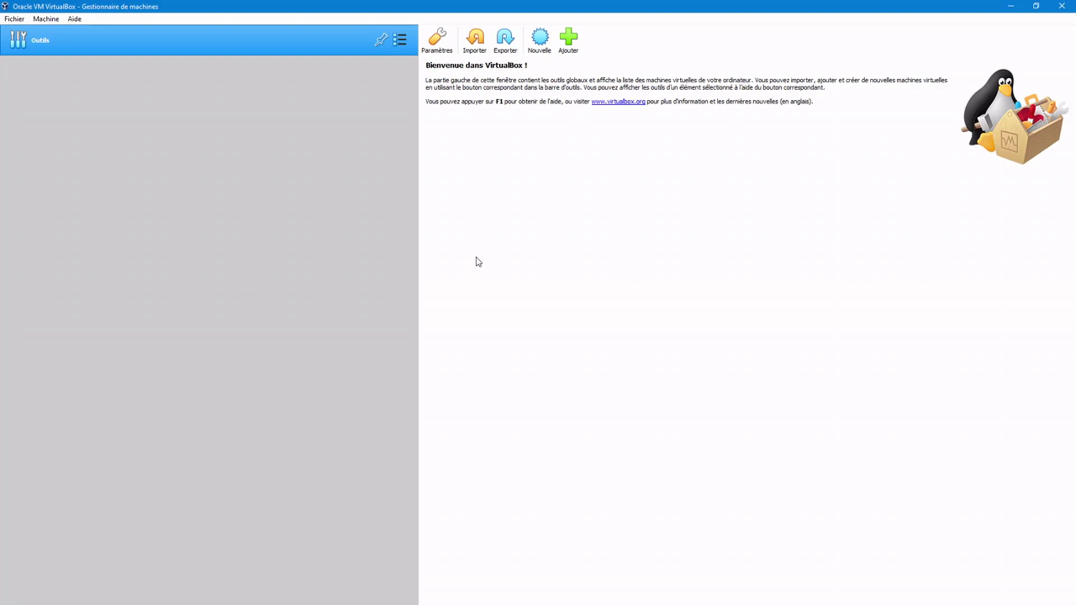
Step: Start a new virtual machine in VirtualBox and name it MacOS
click(540, 40)
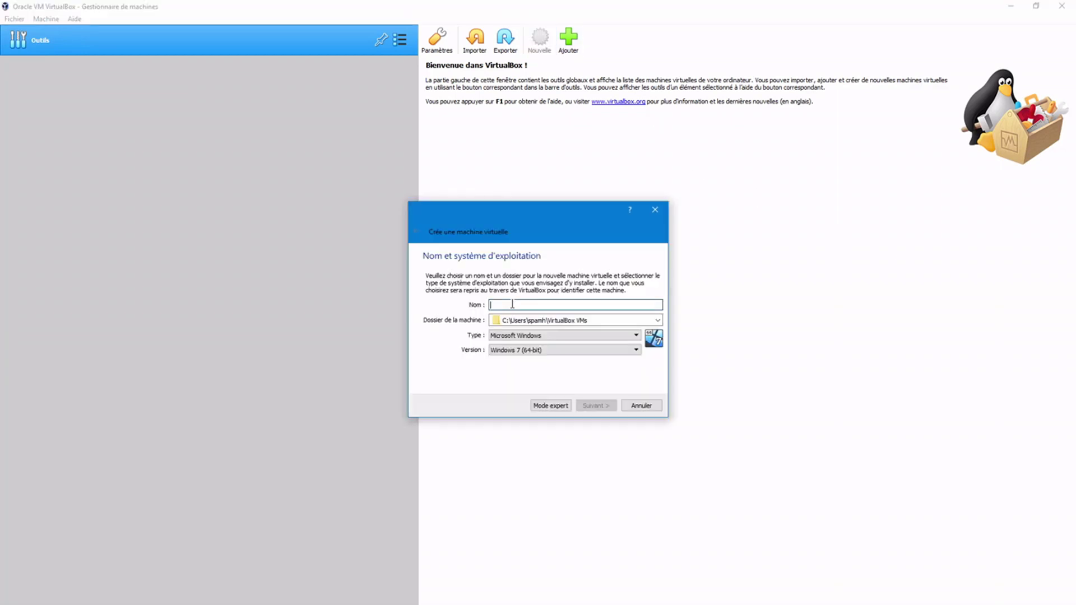
drag(532, 232, 394, 200)
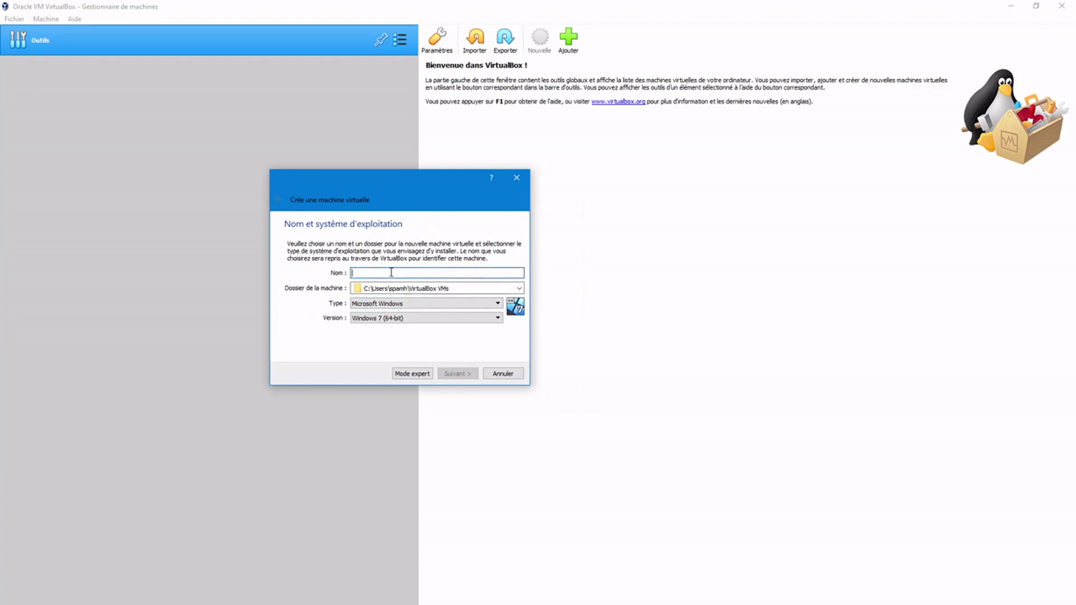
text(MacOS)
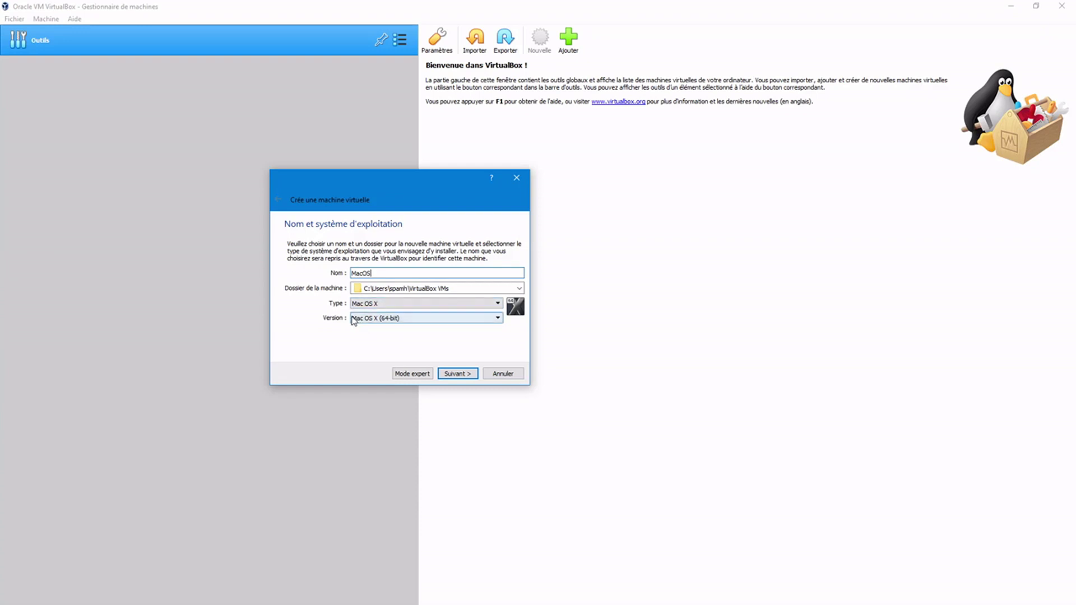
Step: Inspect the machine folder path and the alternative folder choices, keeping the default location
drag(448, 288, 342, 288)
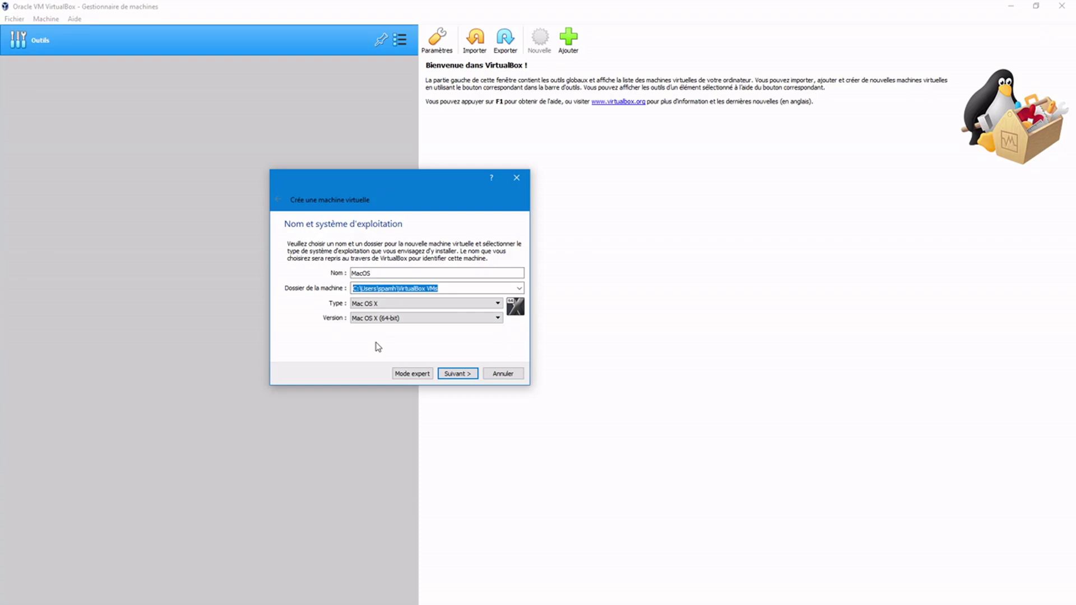
click(355, 288)
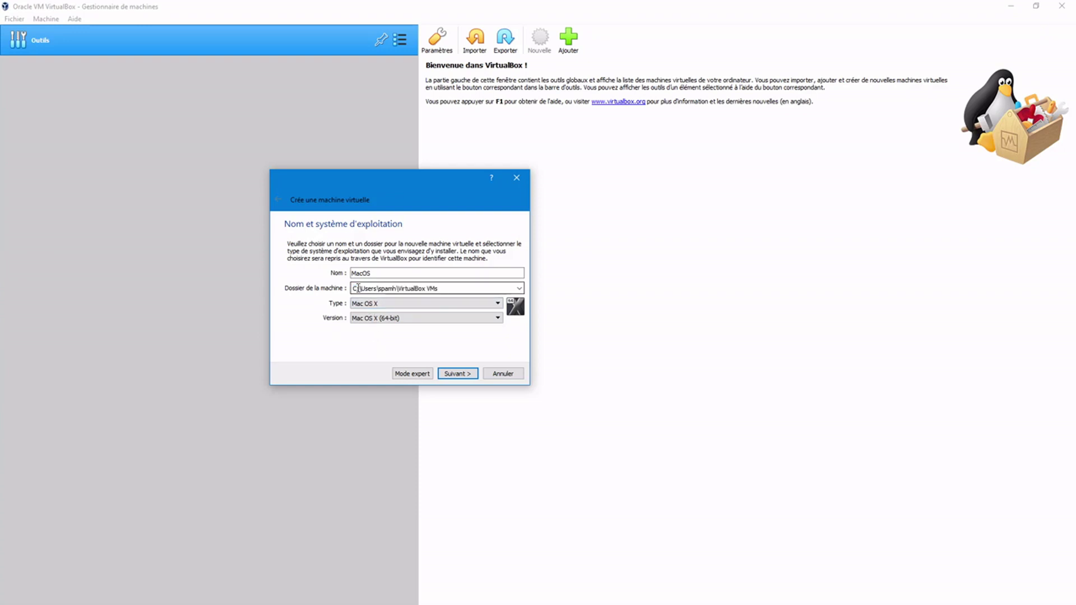
key(shift+Right)
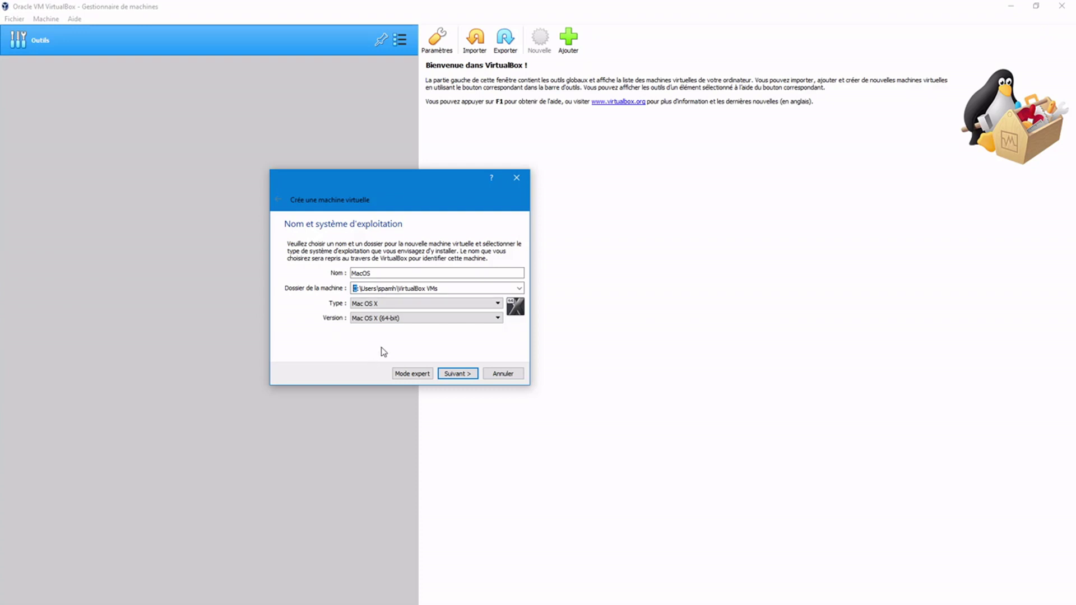
click(520, 289)
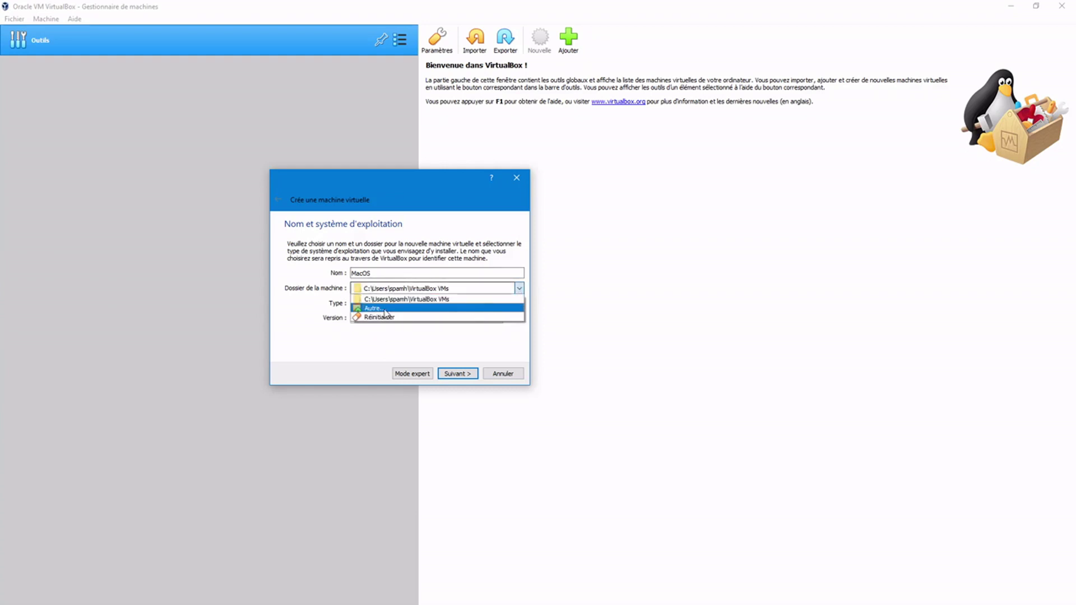
click(357, 357)
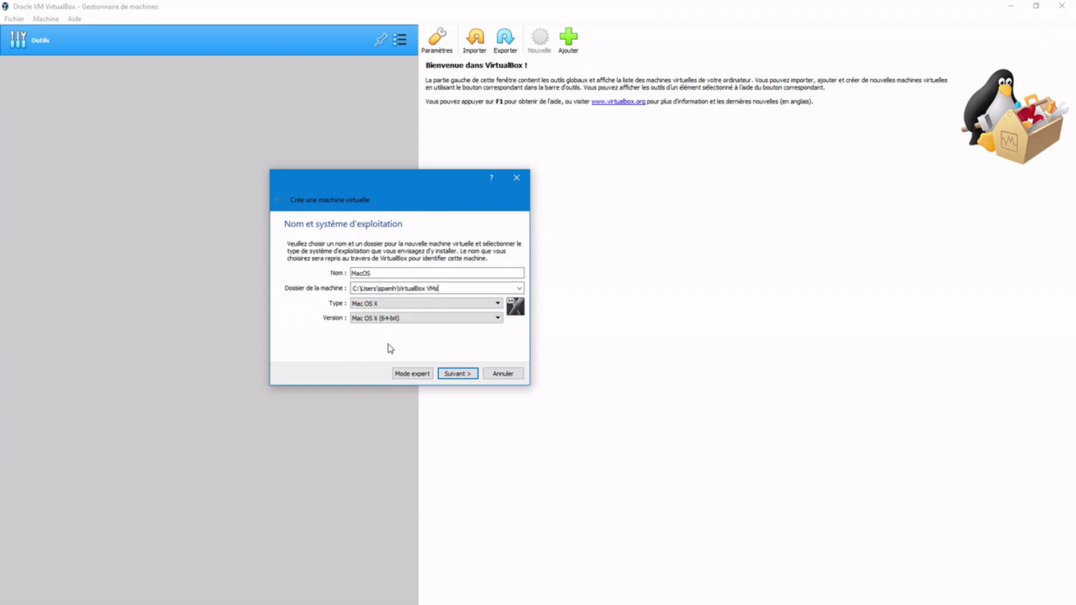
Step: Accept the name and operating system settings and set the machine's memory to 4096 MB
click(460, 376)
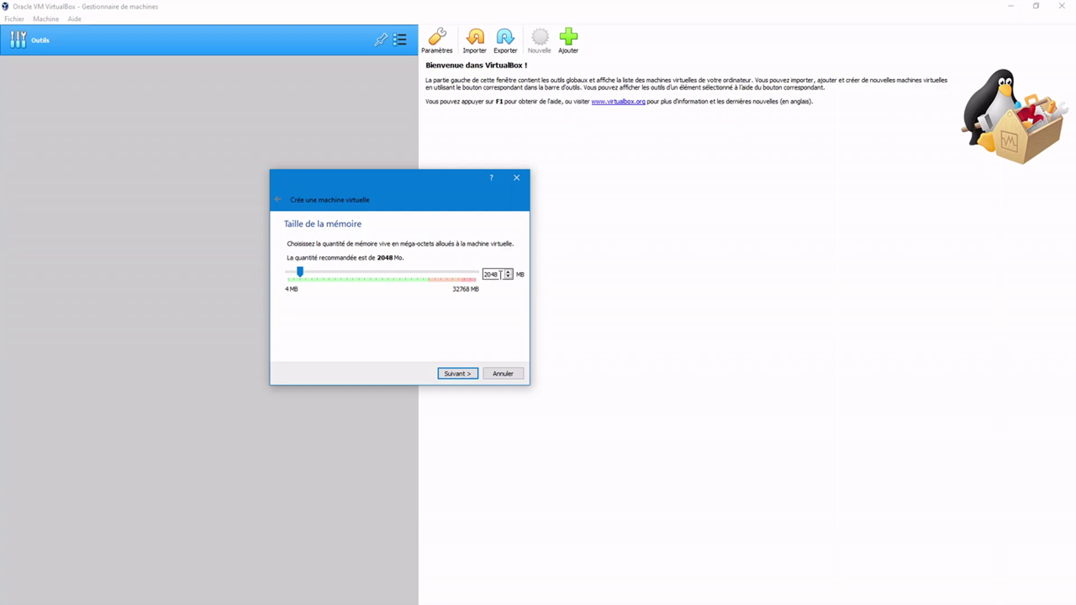
drag(499, 273, 439, 272)
text(4096)
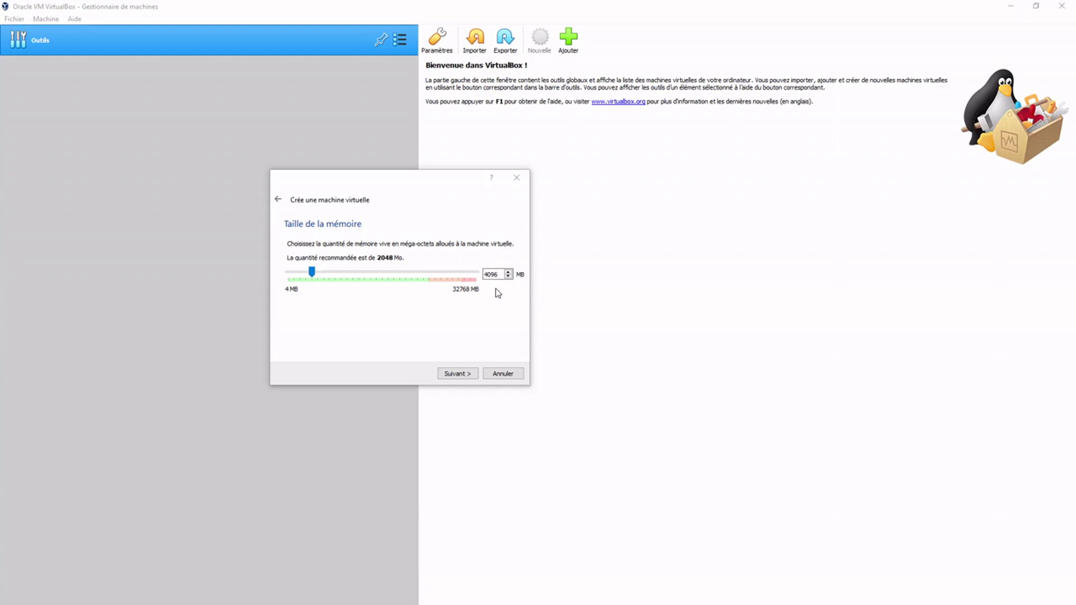
click(497, 274)
click(450, 375)
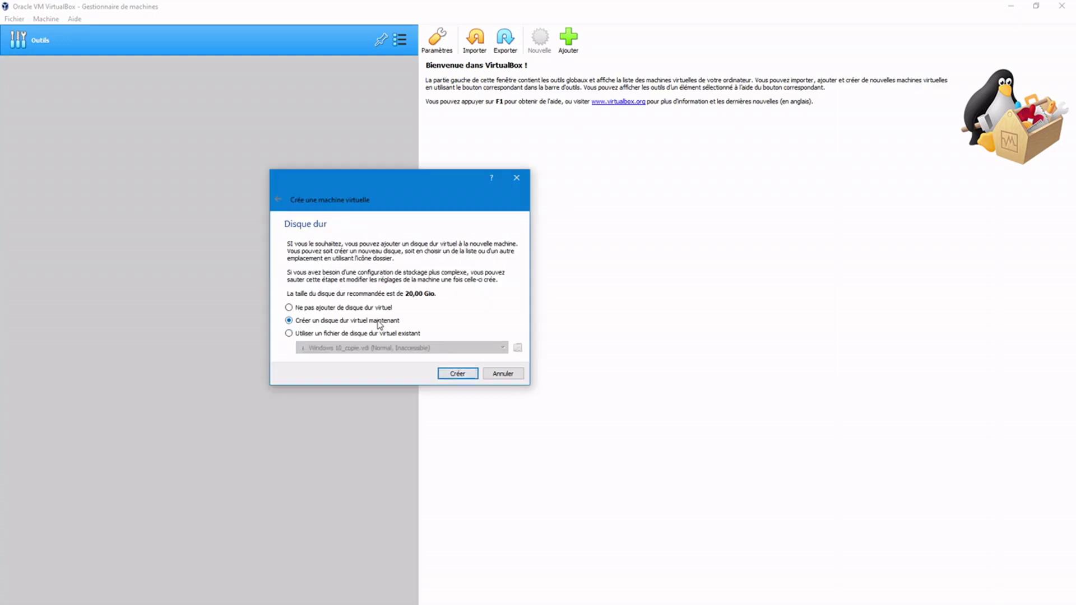
Step: Choose to create a new virtual hard disk in VDI format with dynamic allocation
click(457, 375)
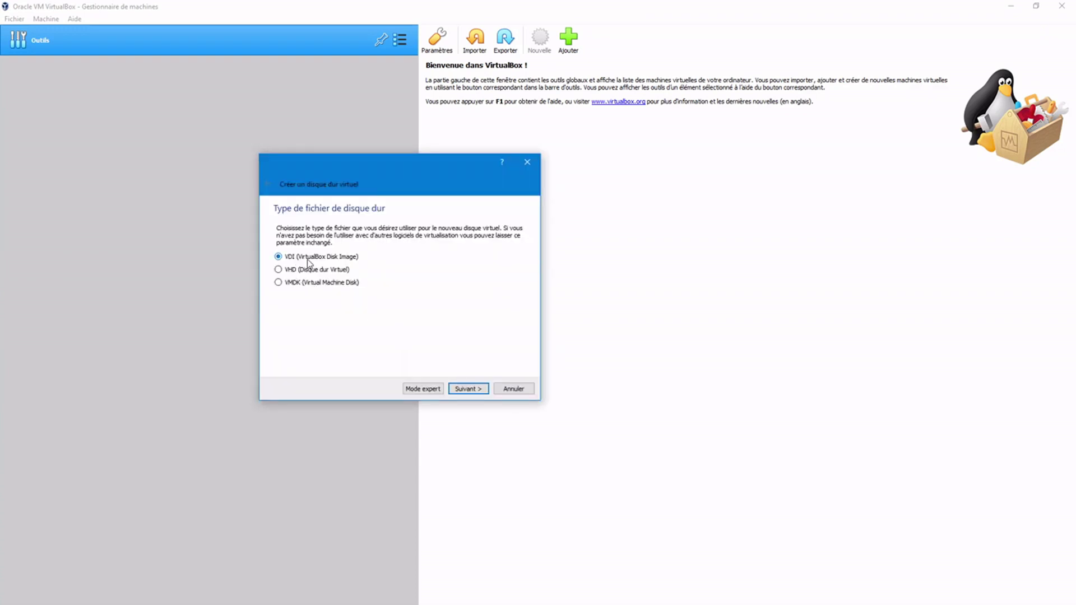
click(467, 389)
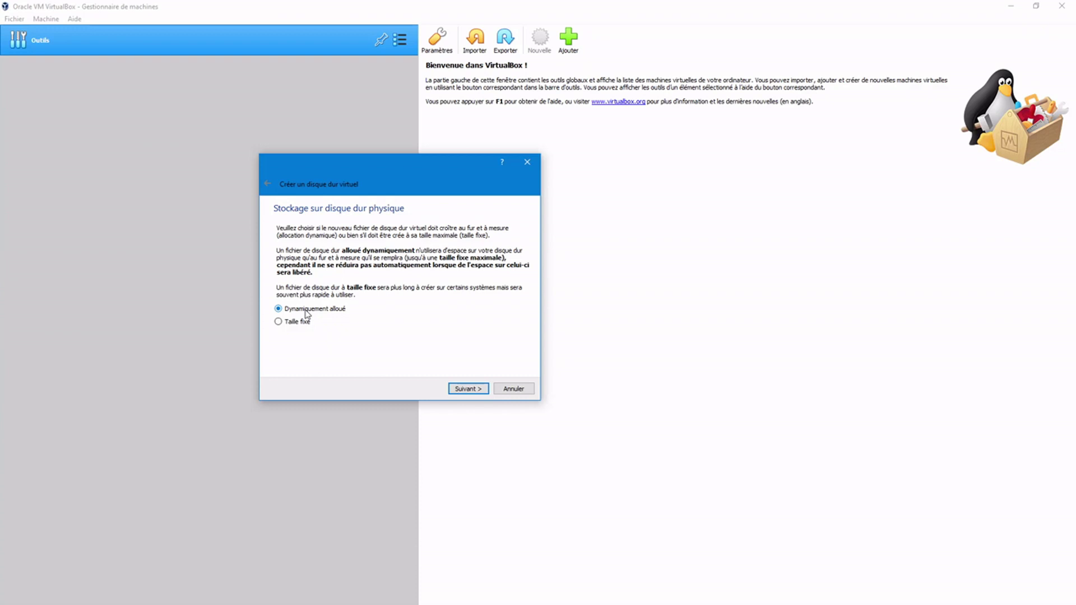
click(475, 391)
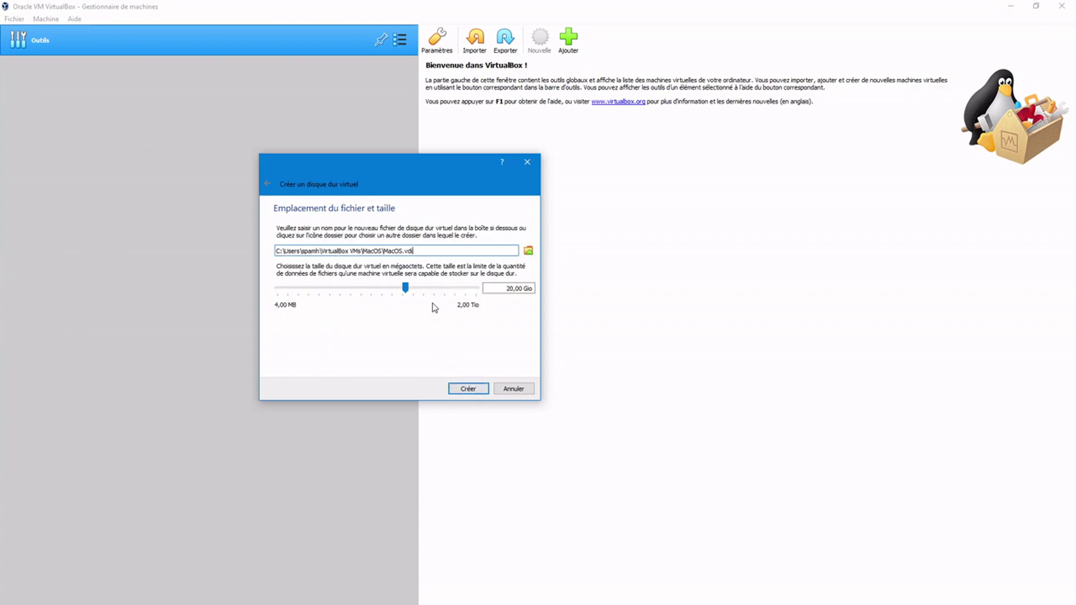
Step: Set the virtual disk size to 40 Gio and create the disk
click(504, 288)
key(shift+Right)
text(4)
click(470, 390)
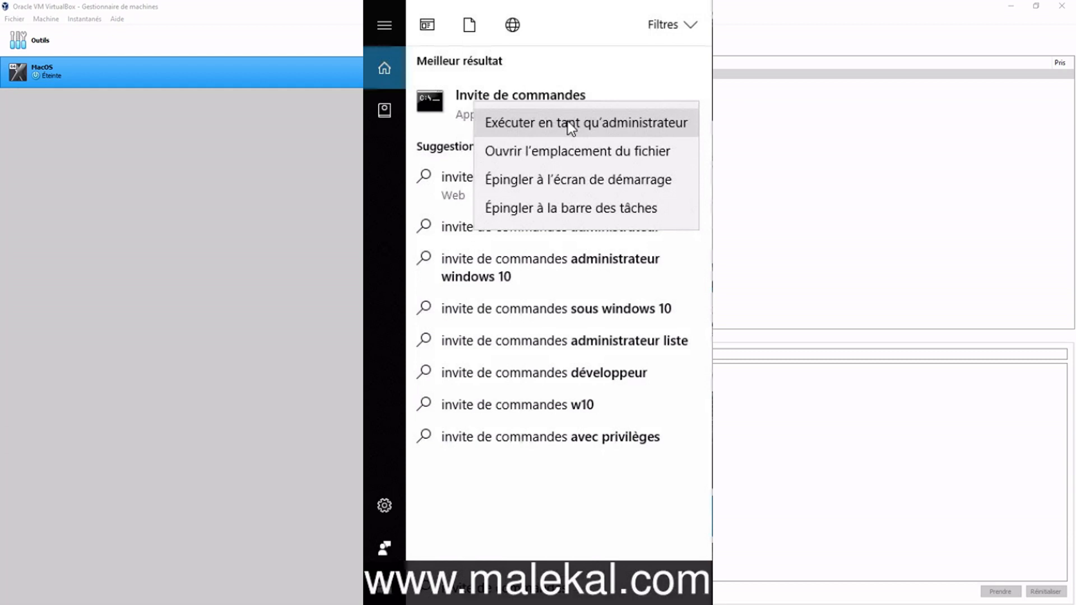
Step: Open Command Prompt as administrator, change to C:\Program Files\Oracle\VirtualBox, and run the VBoxManage setextradata commands for "MacOS", including the SMC device key
click(567, 121)
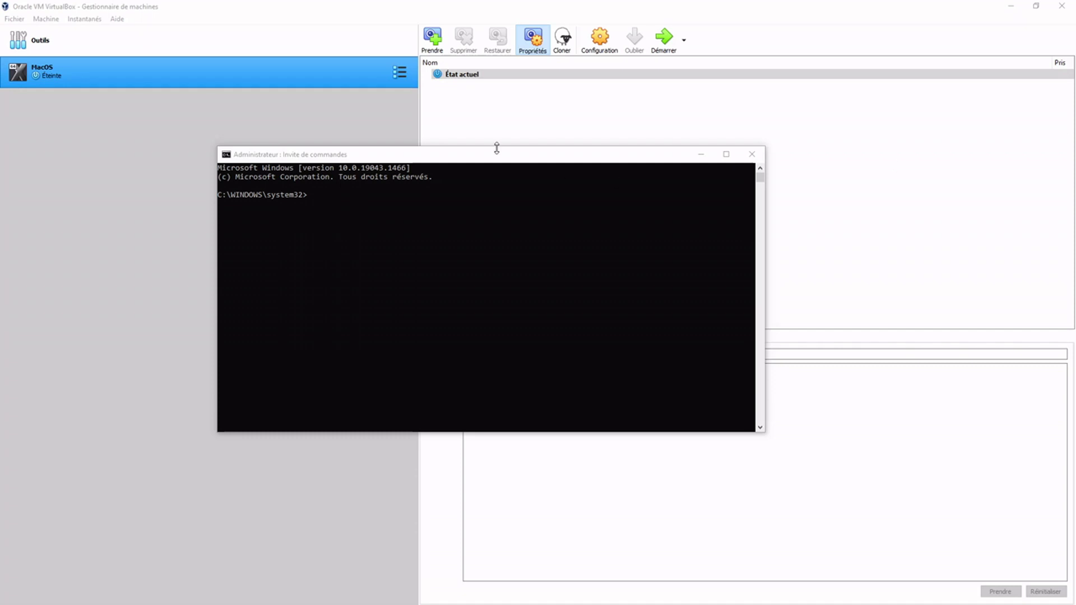
click(491, 158)
right_click(419, 251)
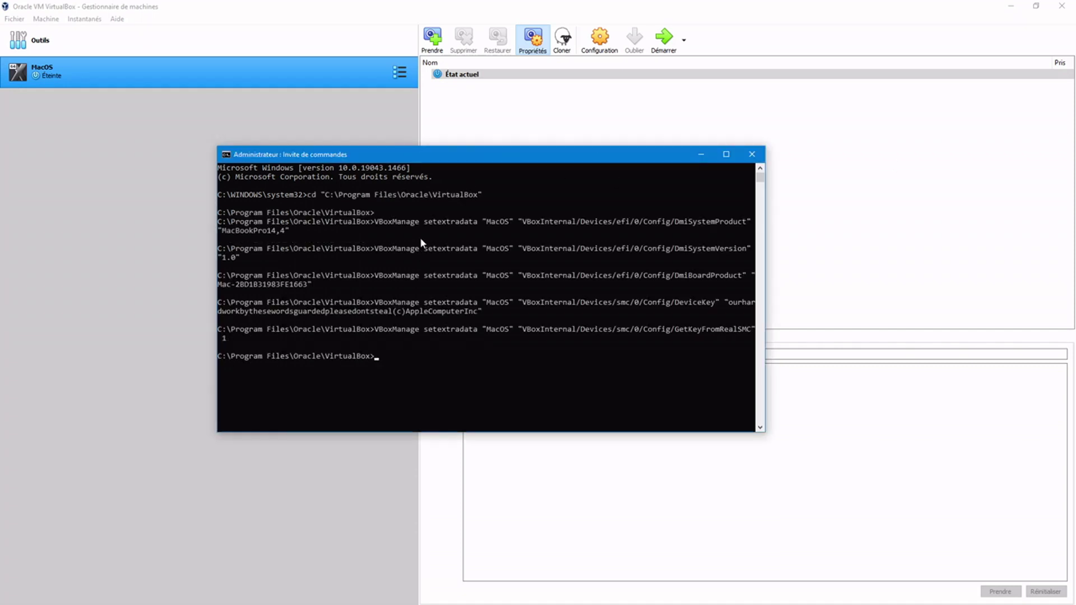
Step: Examine the folder change command, the VBoxManage program name and the machine name in the executed commands
drag(308, 194, 478, 194)
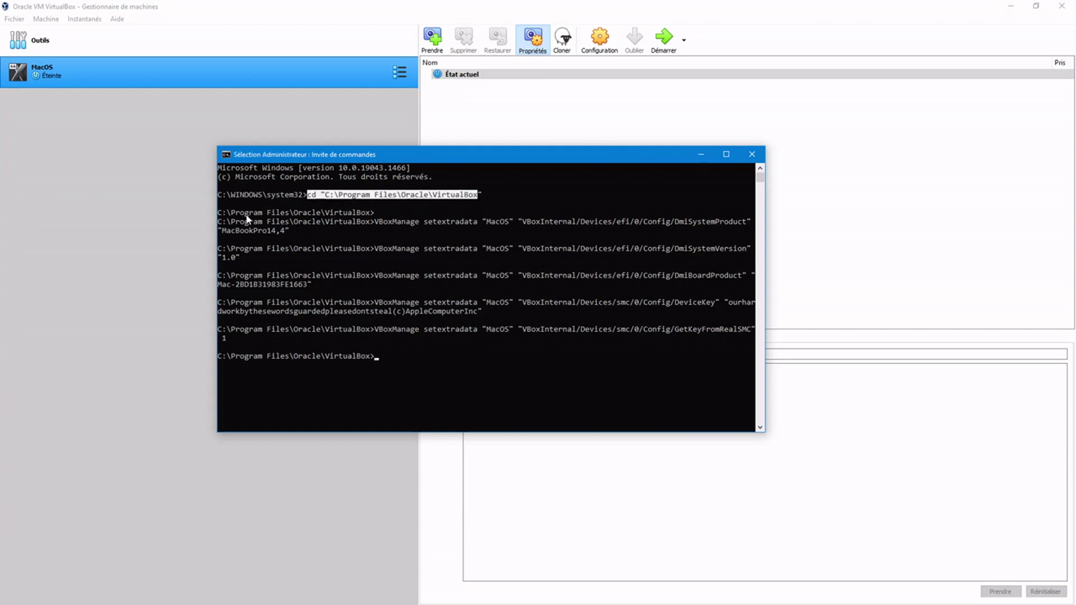
drag(379, 225, 419, 226)
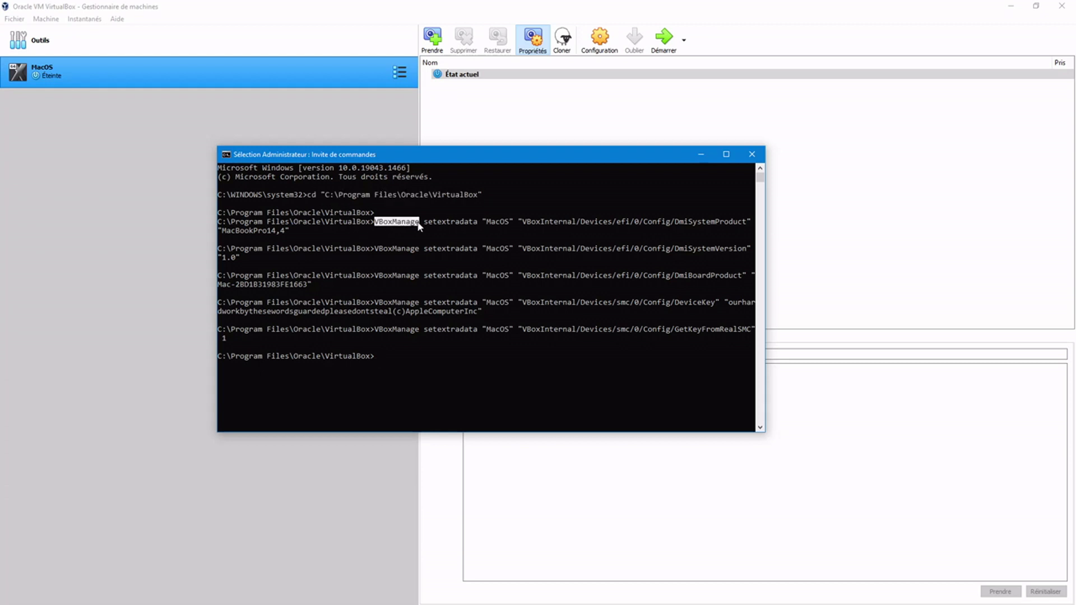
right_click(420, 254)
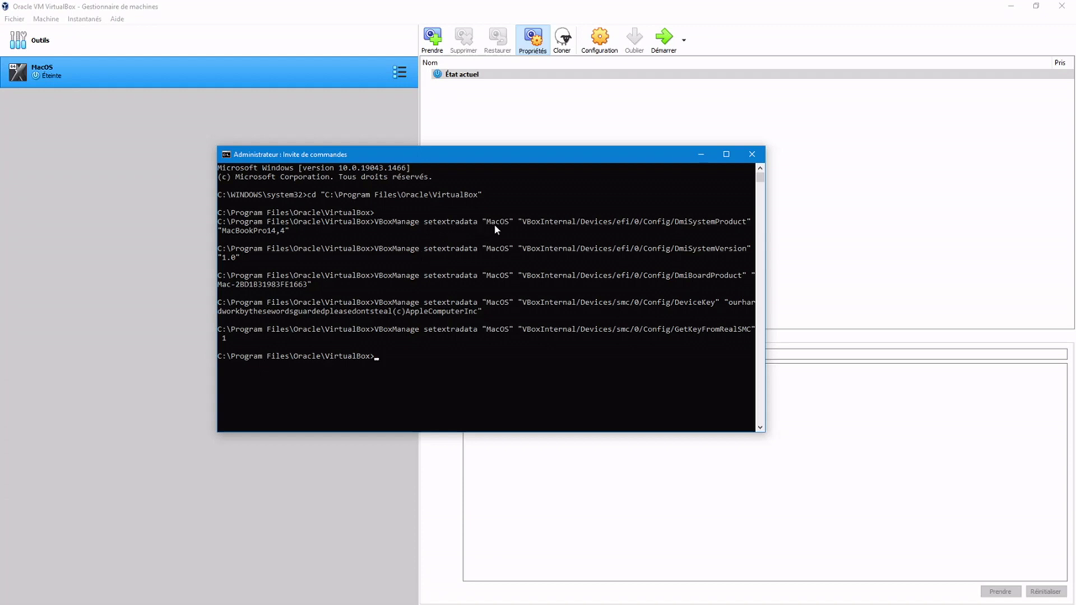
drag(487, 223, 506, 226)
drag(486, 249, 509, 254)
Step: Check the virtual machine's name in its settings and examine the VBoxInternal parameters in the Command Prompt
right_click(112, 74)
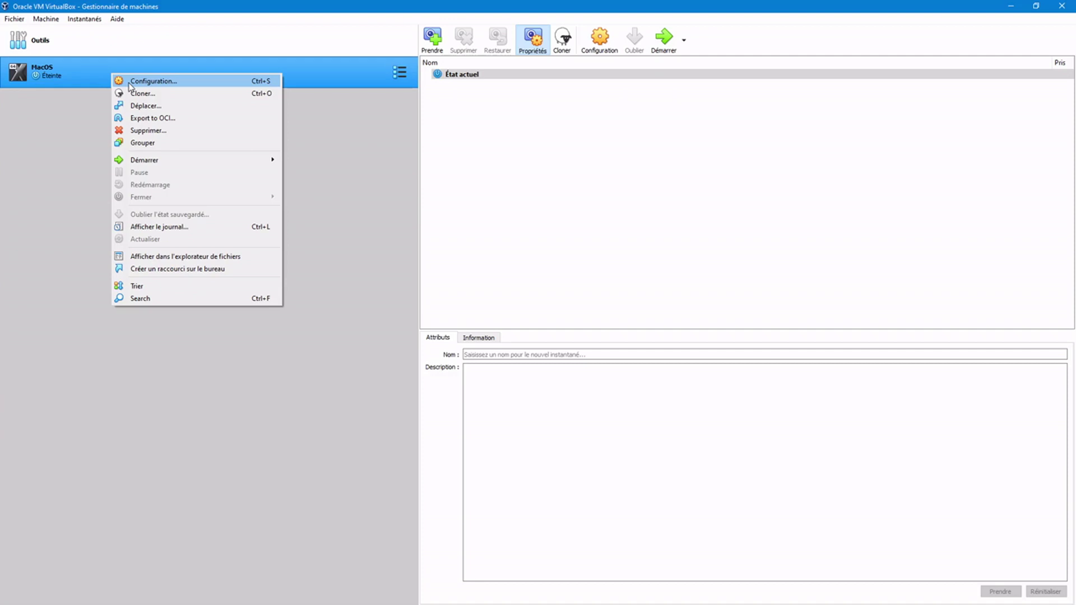
click(150, 81)
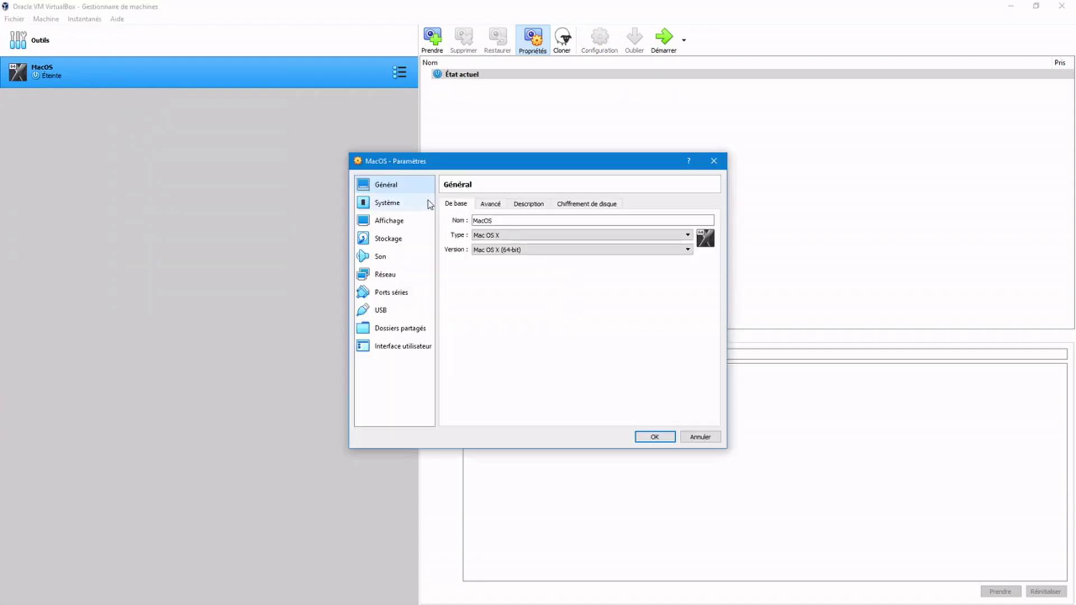
click(655, 436)
key(alt+Tab)
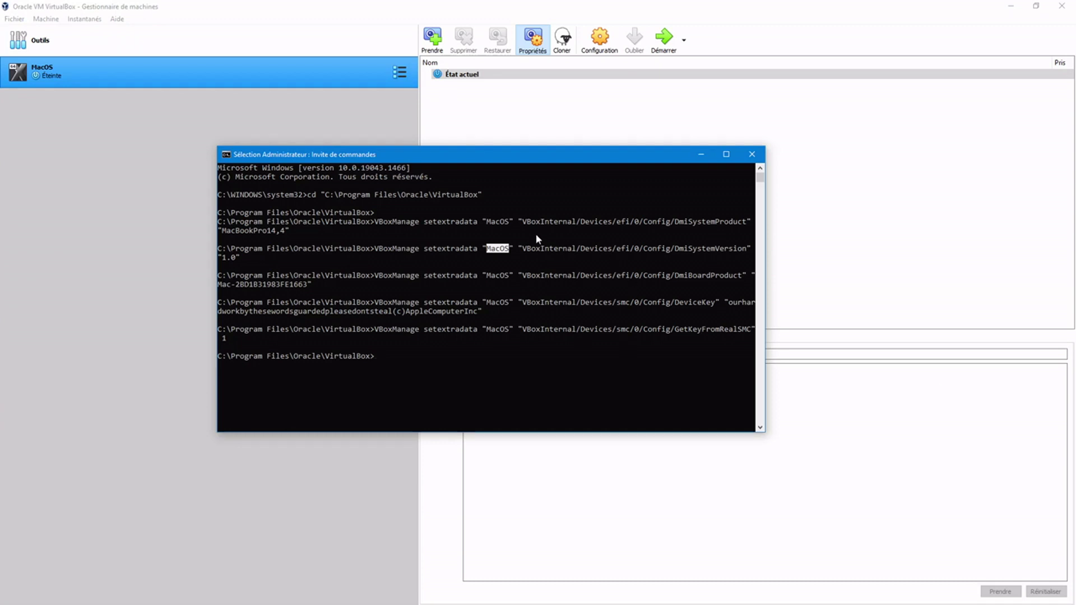
drag(520, 223, 524, 287)
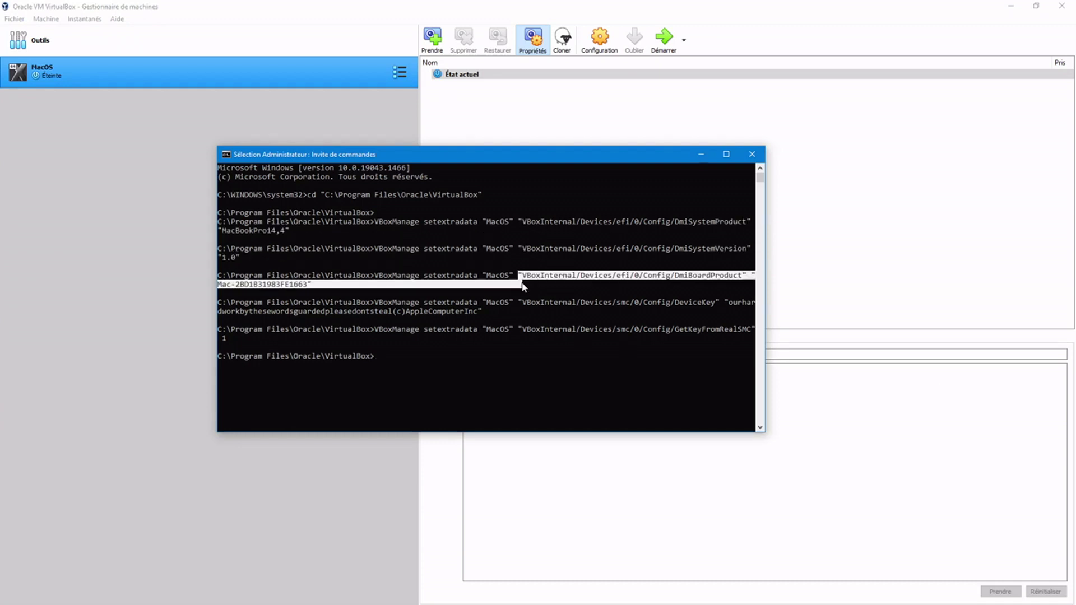
Step: Close the Command Prompt and open the MacOS machine's storage settings at its empty optical drive
right_click(522, 299)
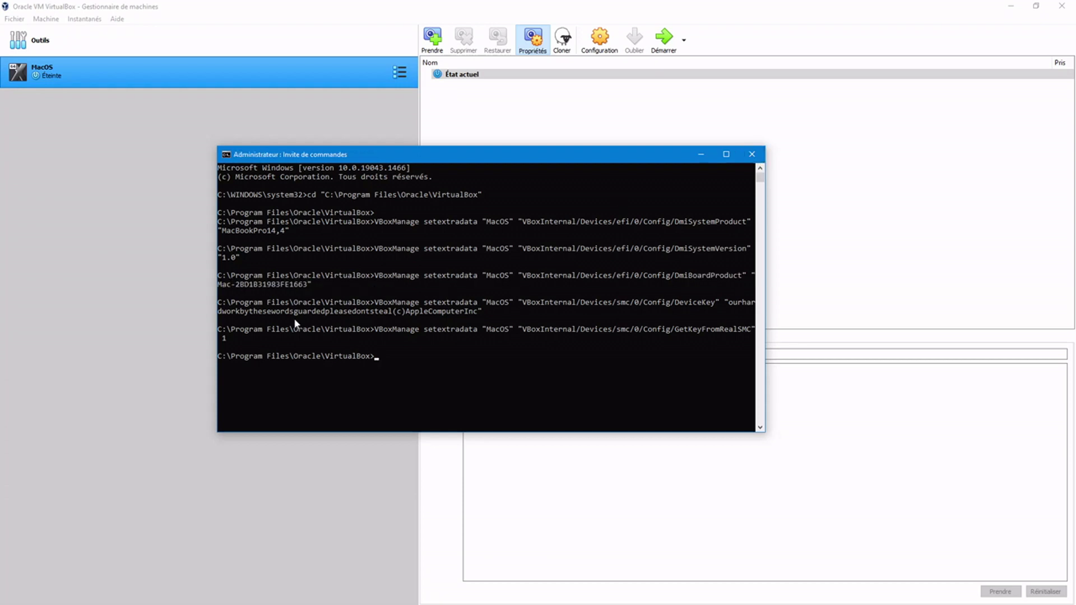
click(751, 154)
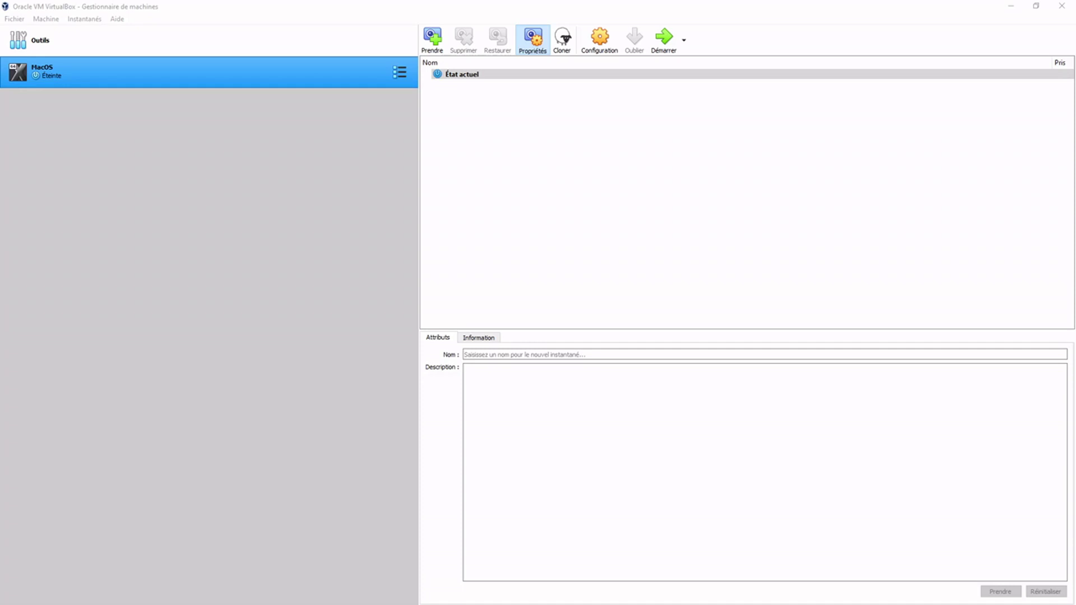
click(608, 49)
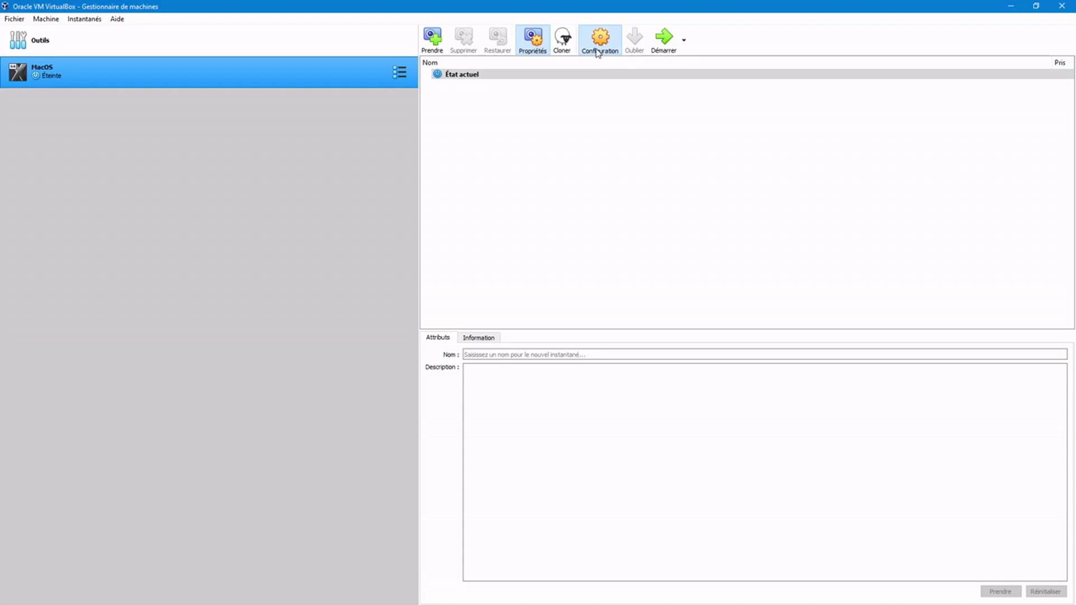
click(389, 240)
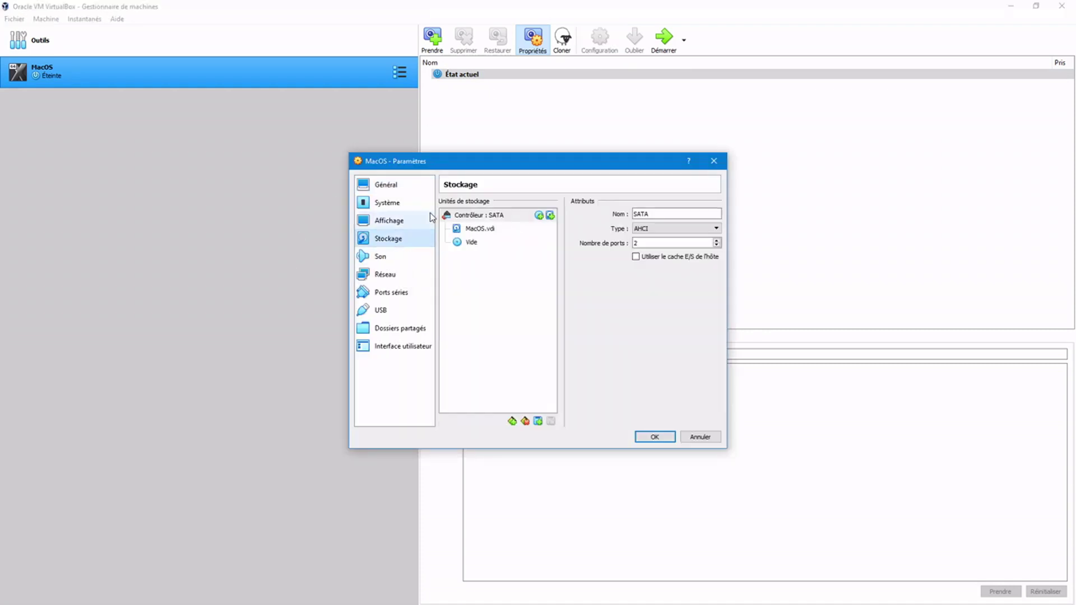
drag(485, 166, 373, 143)
click(367, 220)
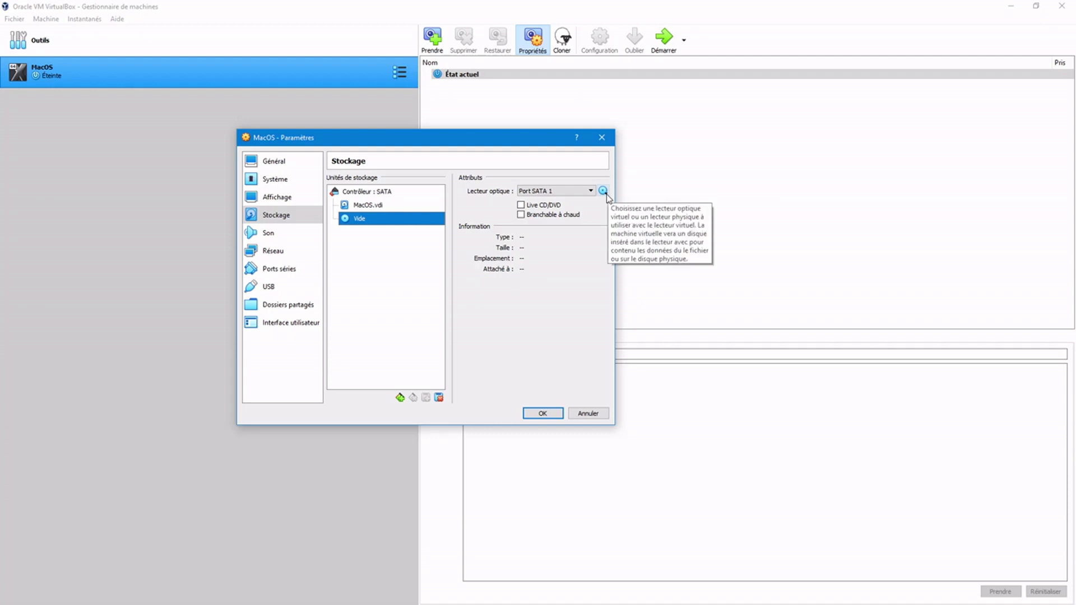
Step: Load macOS Monterey.iso from the Z: drive's ISO folder into the empty optical drive and save the machine's settings
click(603, 191)
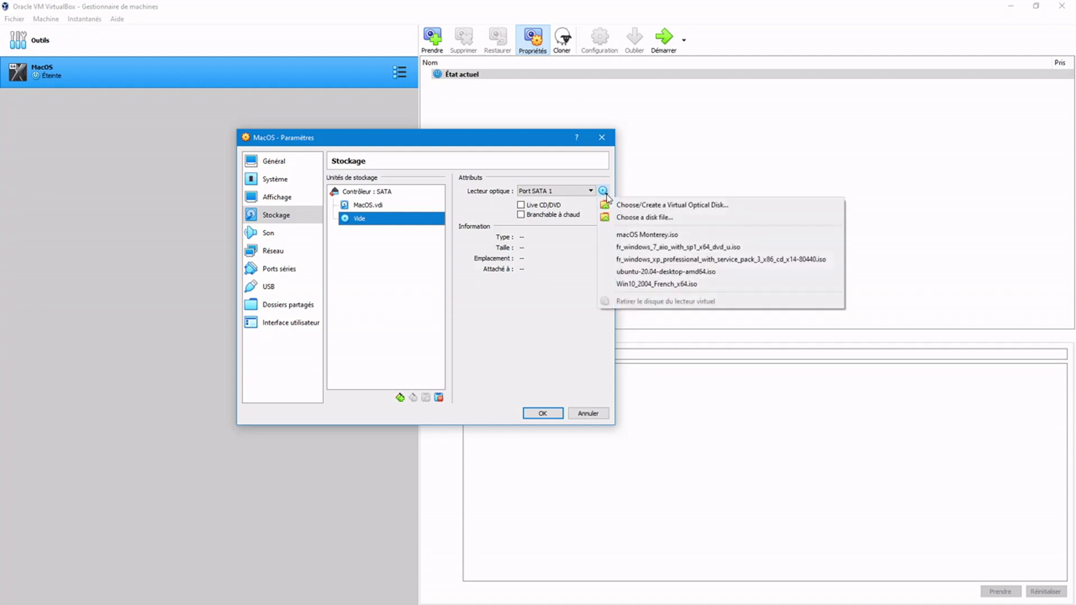
click(372, 222)
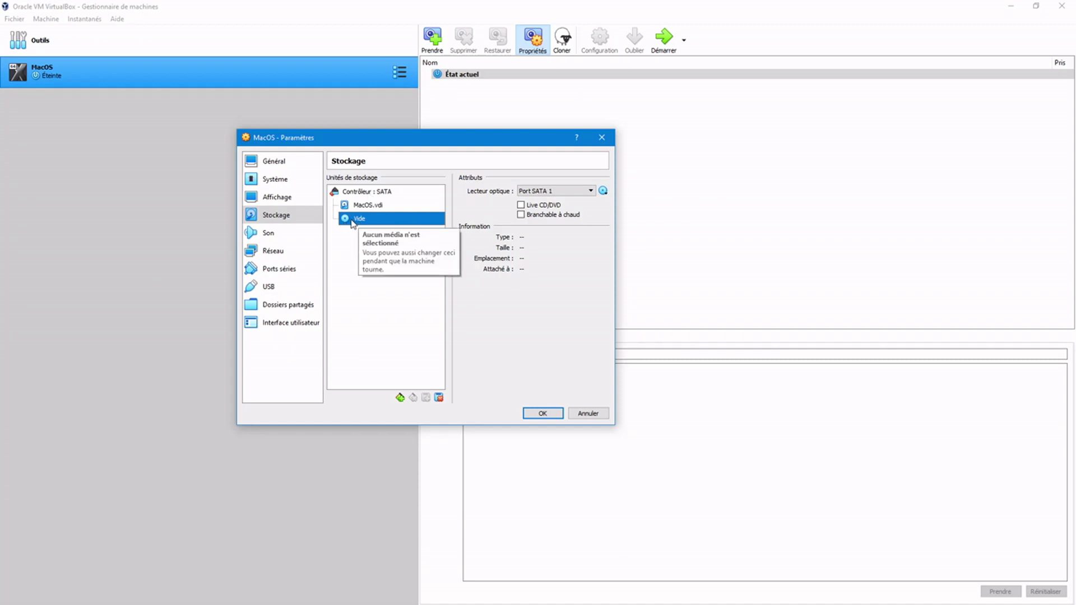
click(603, 192)
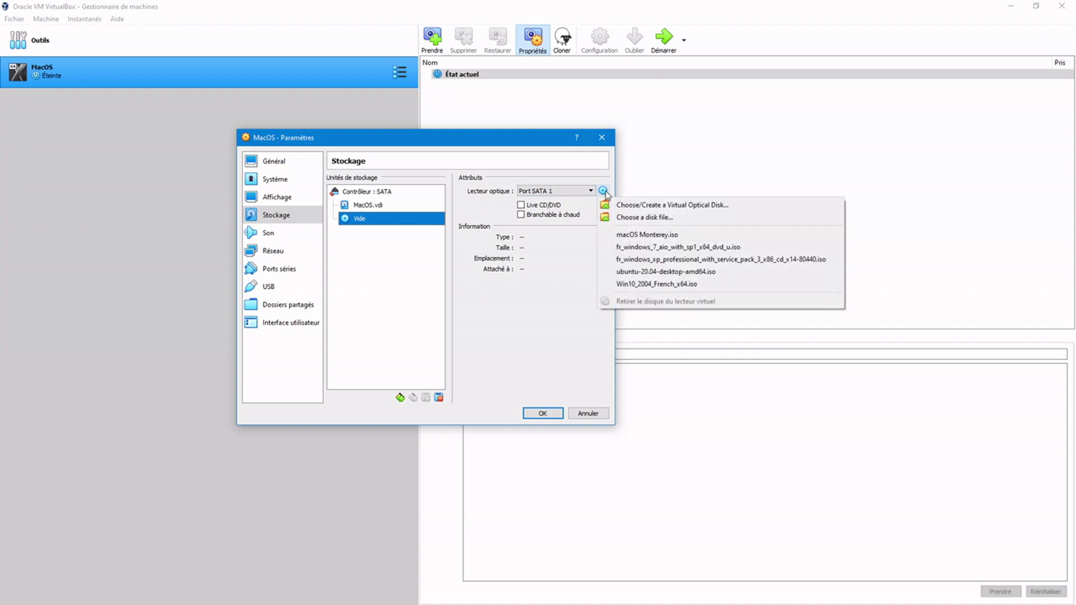
click(672, 219)
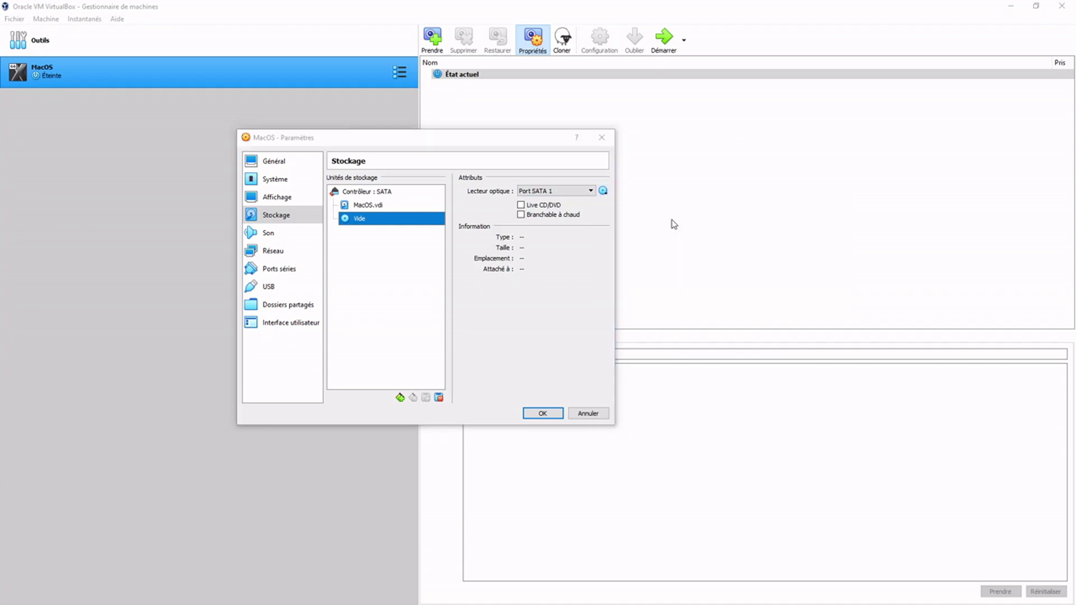
click(630, 417)
scroll(632, 419, down, 3)
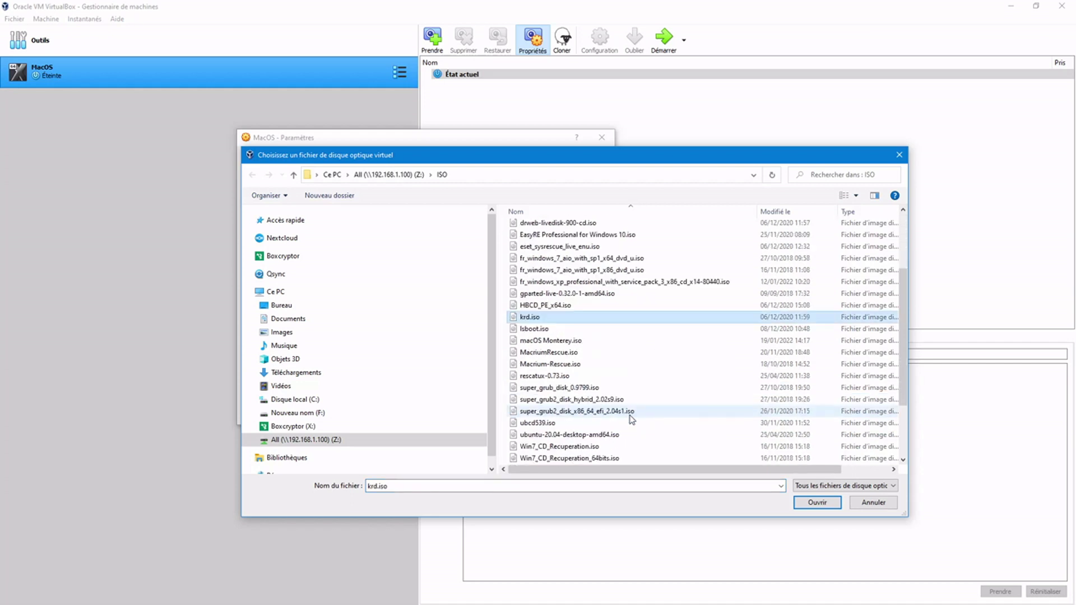
click(554, 342)
click(816, 502)
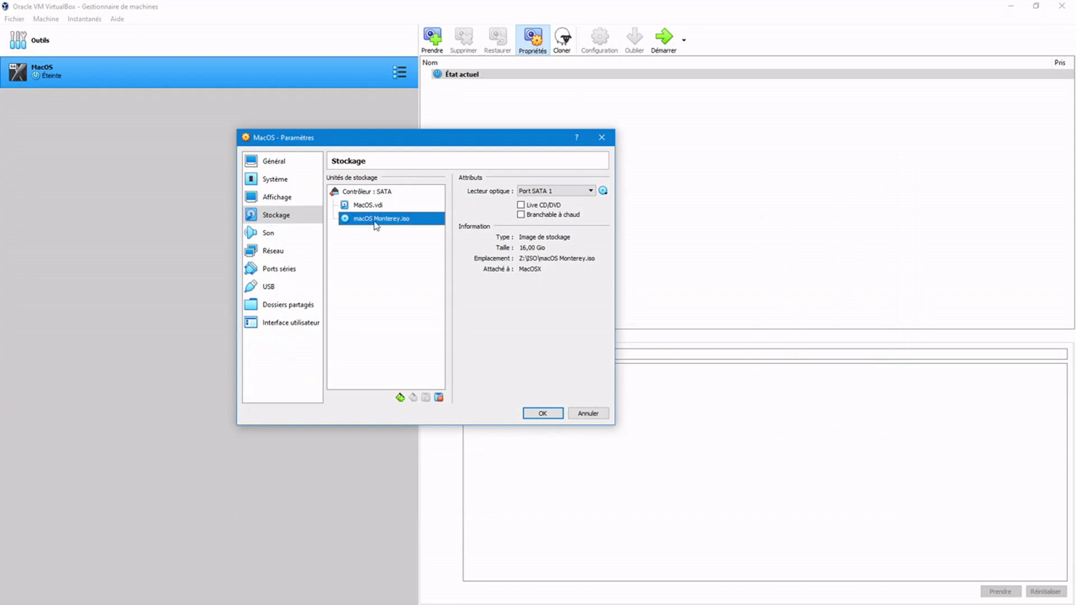
click(539, 412)
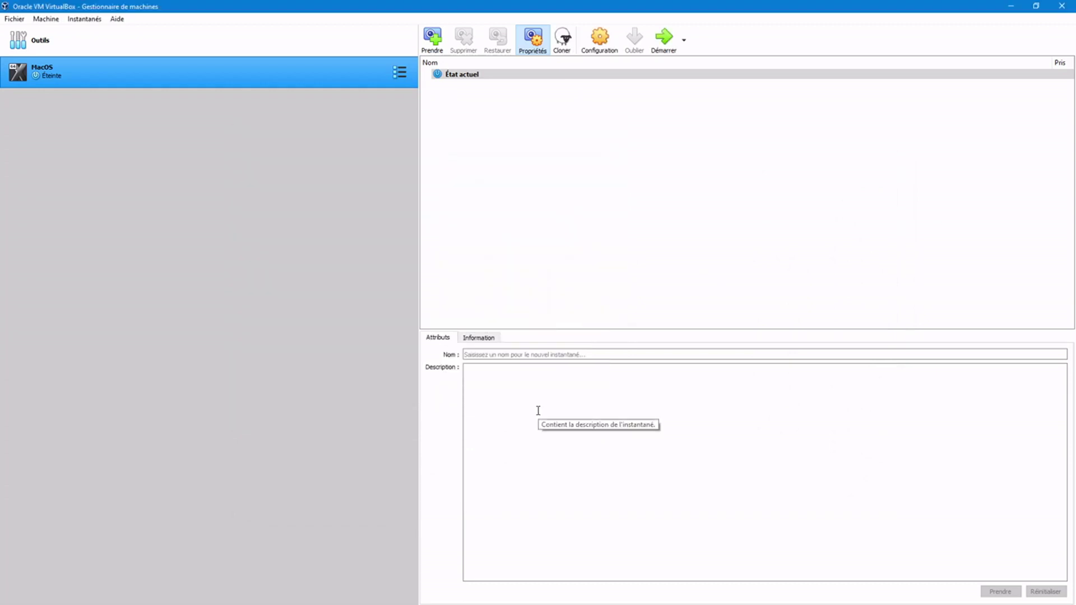
Step: Start the MacOS virtual machine, maximize its window and choose Français as the installer language
click(667, 38)
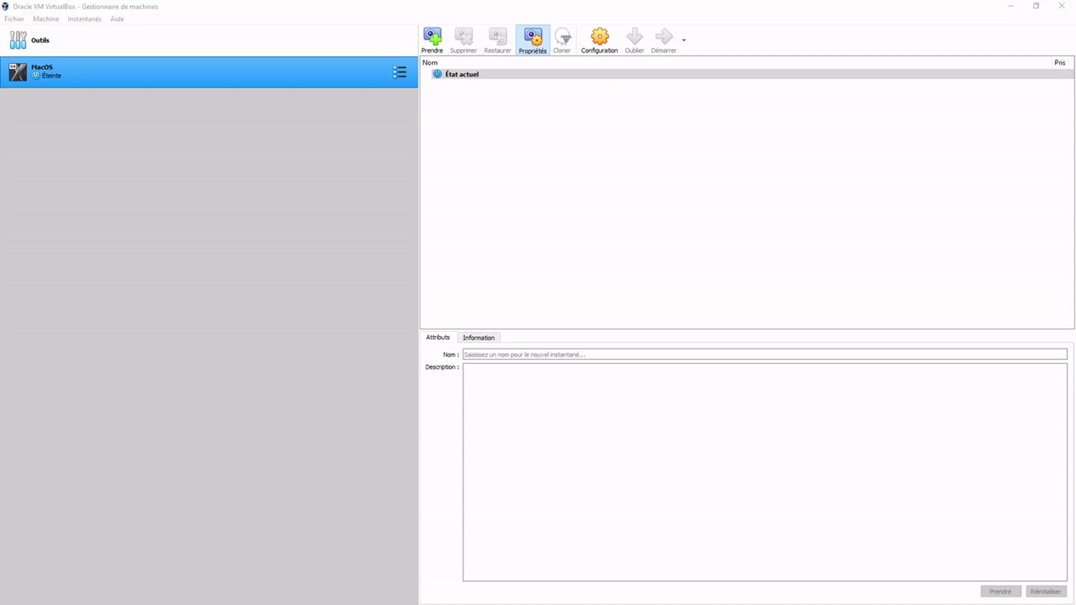
drag(505, 147, 397, 77)
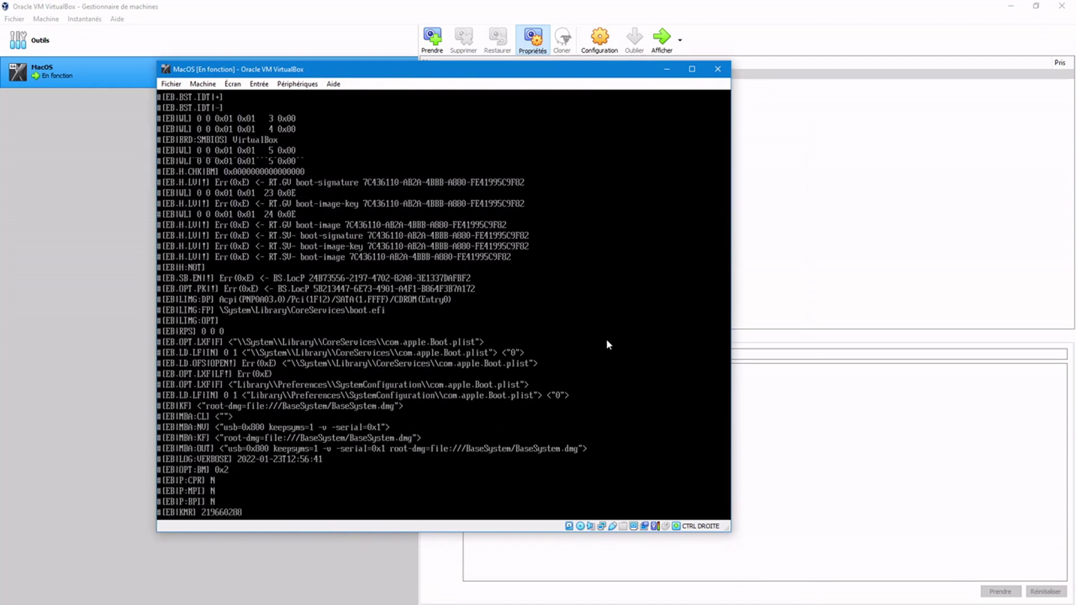
click(692, 69)
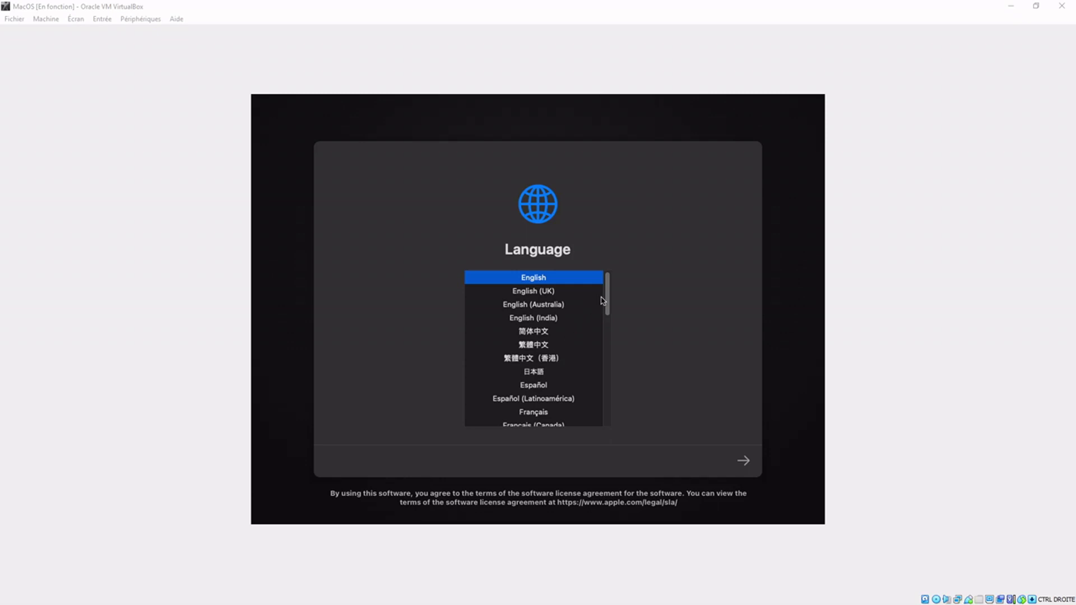
click(557, 413)
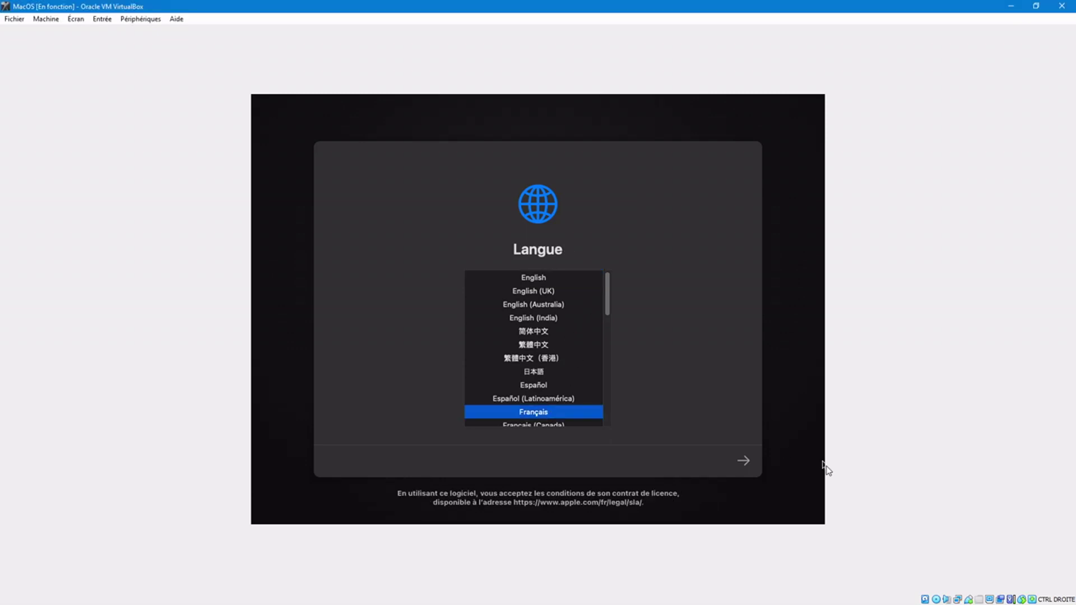
click(751, 467)
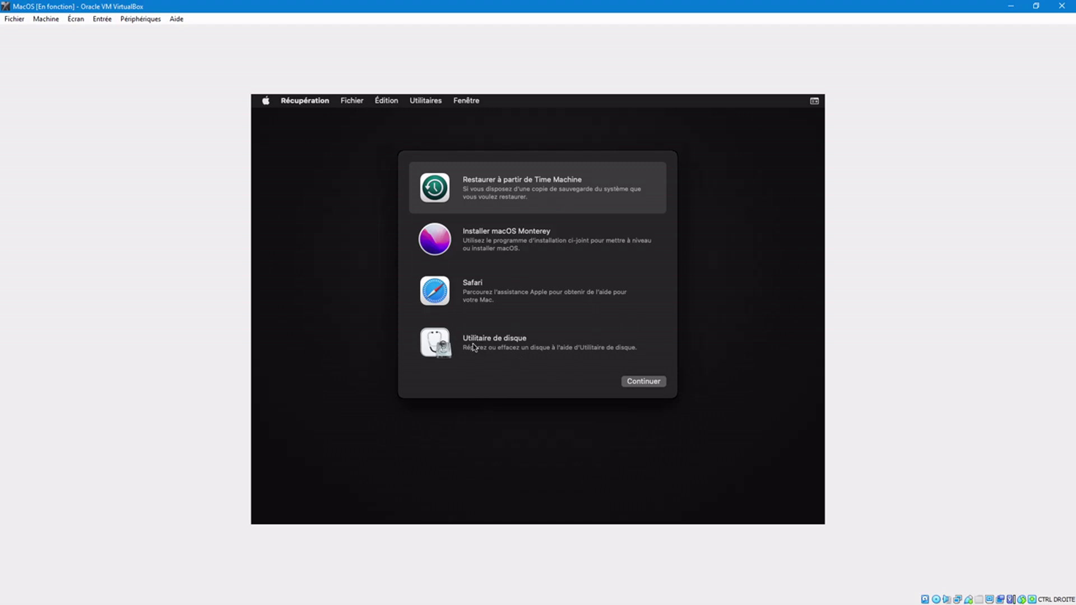
Step: Open Utilitaire de disque from the recovery screen and check the capacity of VBOX HARDDISK Media
click(495, 343)
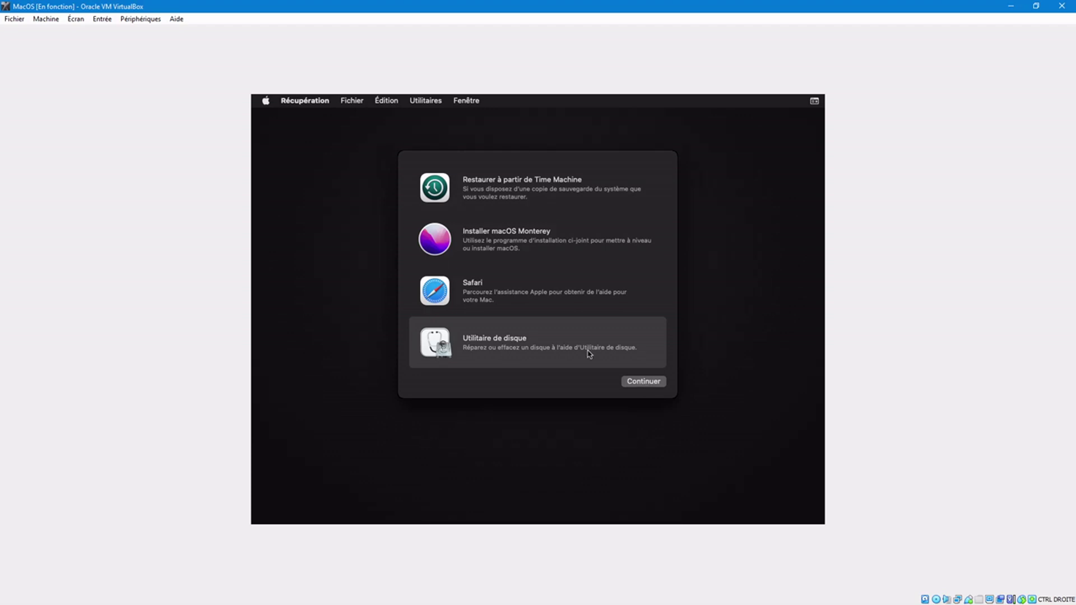
click(643, 382)
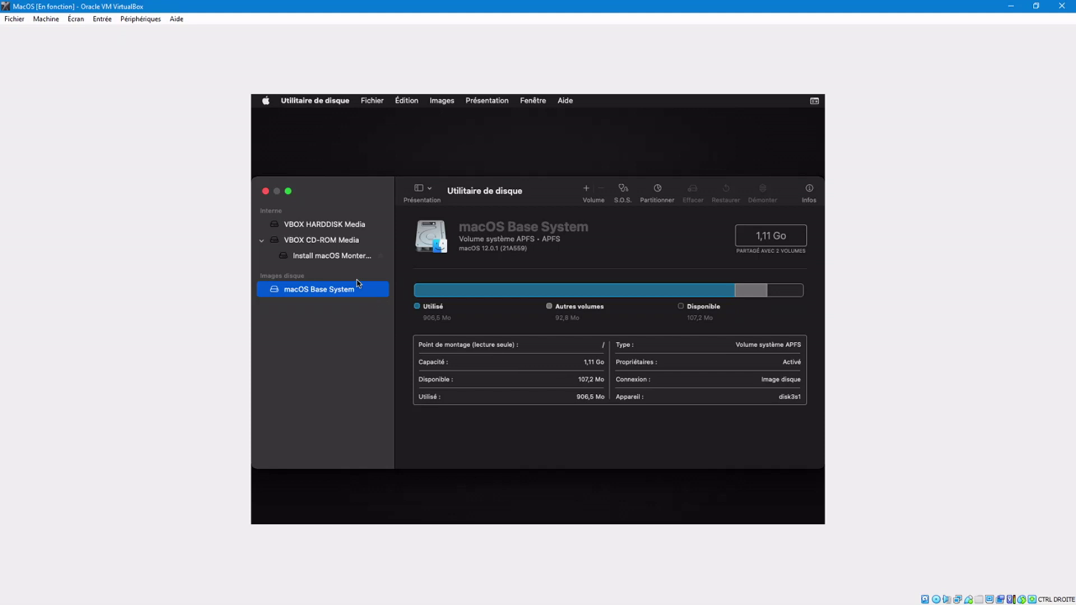
click(312, 227)
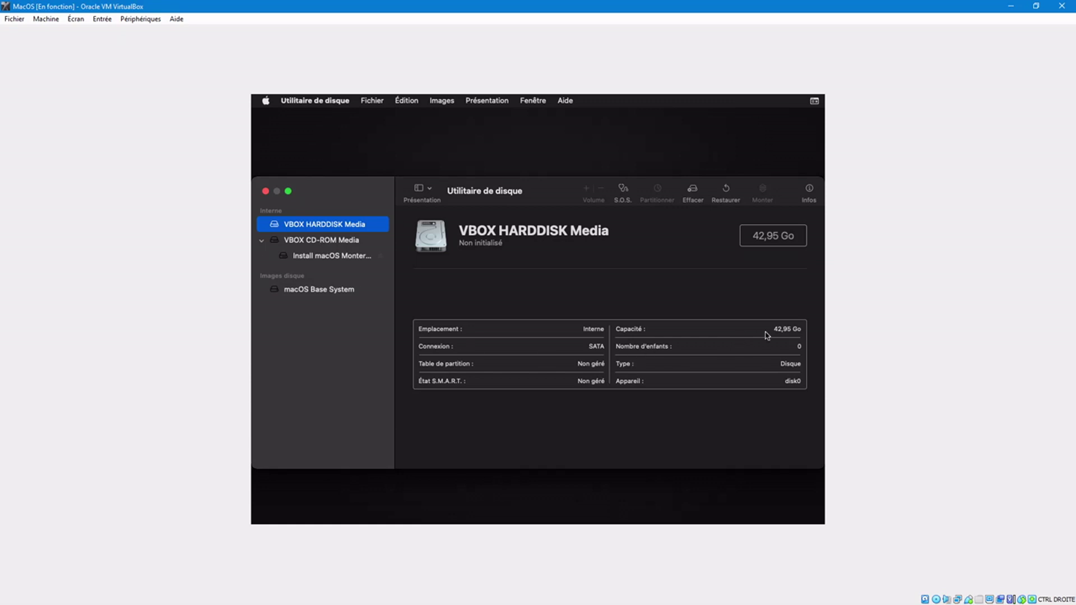
drag(796, 328, 772, 330)
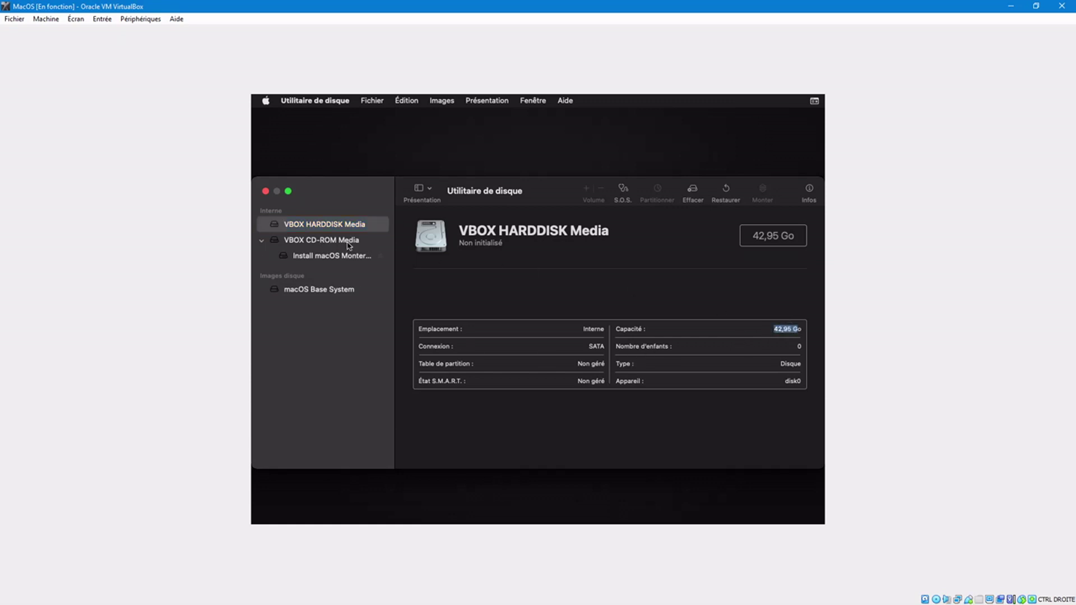
Step: Erase VBOX HARDDISK Media as APFS with the GUID partition table, name it MacOS, and leave Utilitaire de disque
right_click(340, 227)
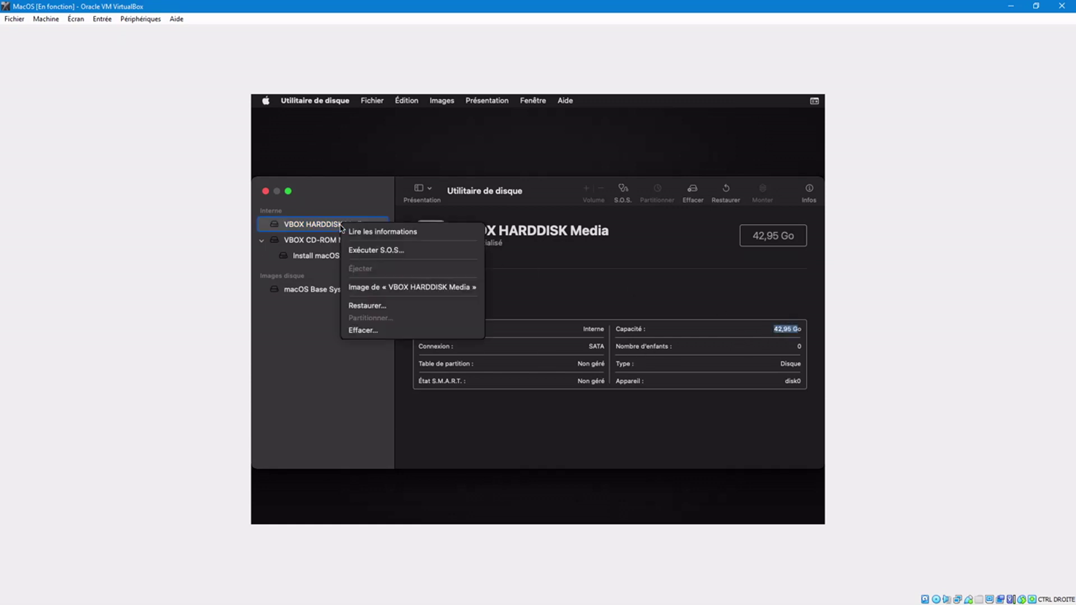
click(385, 332)
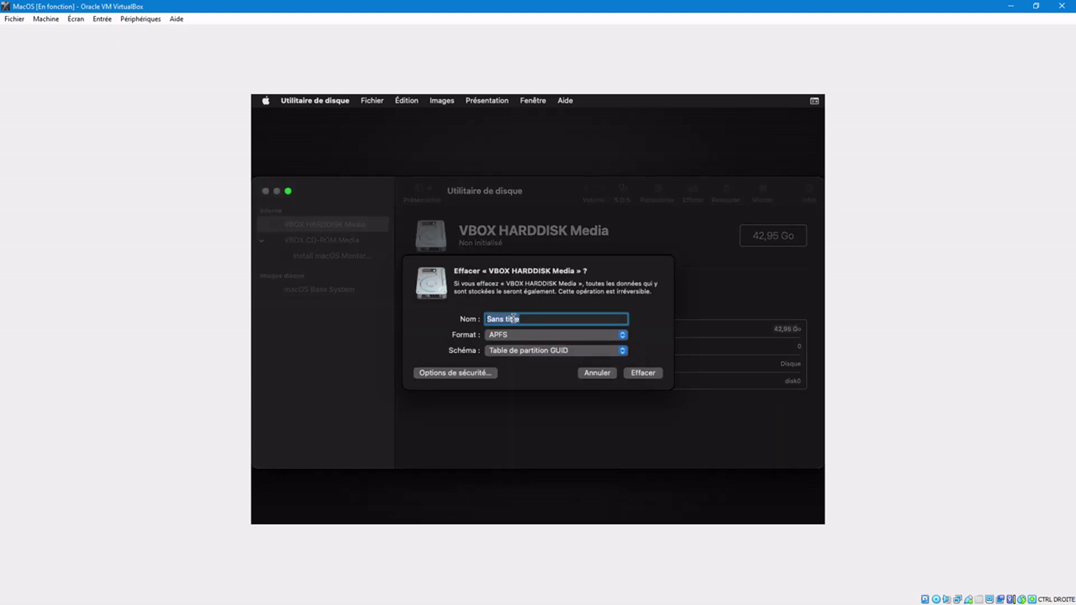
text(MacOS)
click(643, 372)
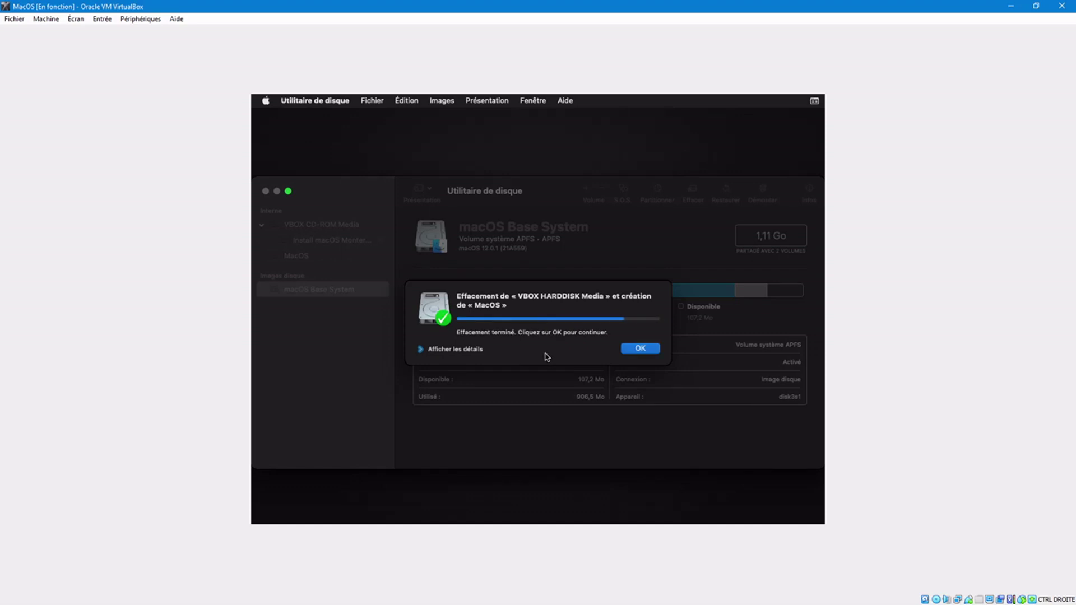
click(623, 349)
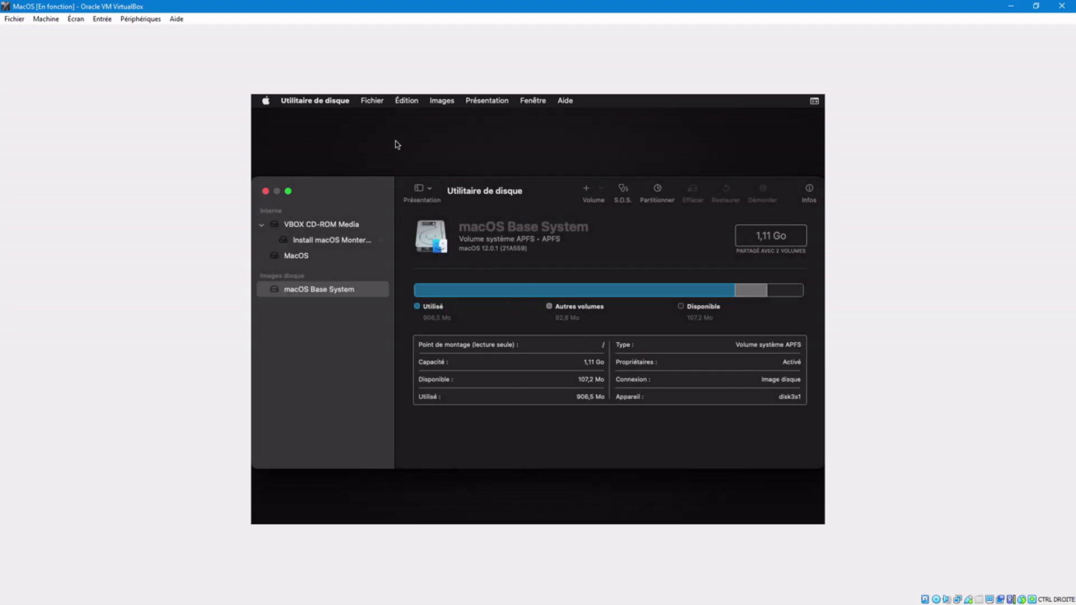
click(378, 104)
click(381, 143)
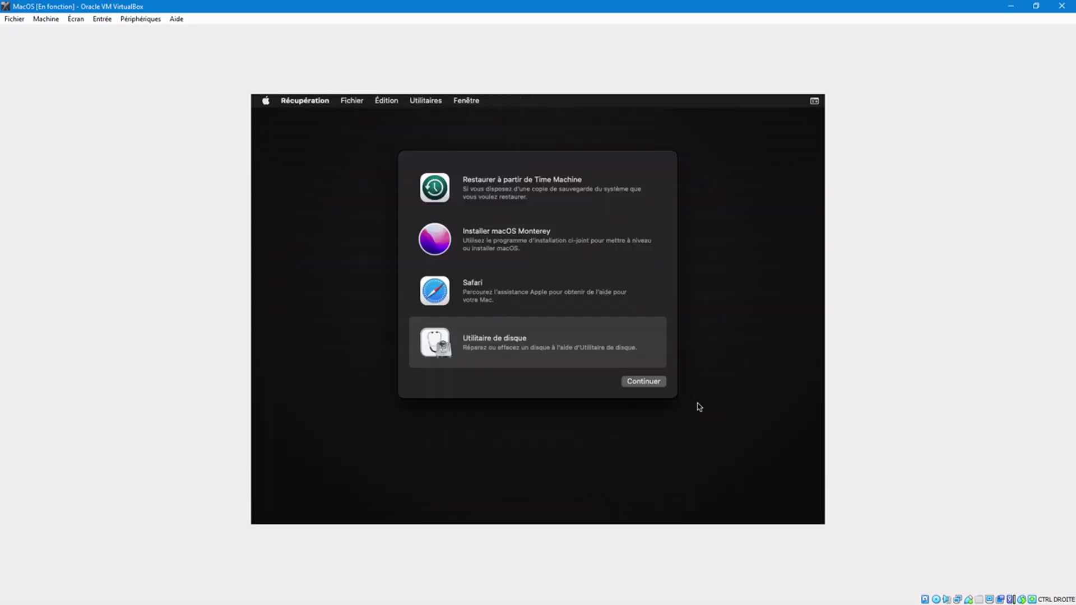
Step: Launch Installer macOS Monterey from the recovery screen and continue to the licence agreement
click(543, 256)
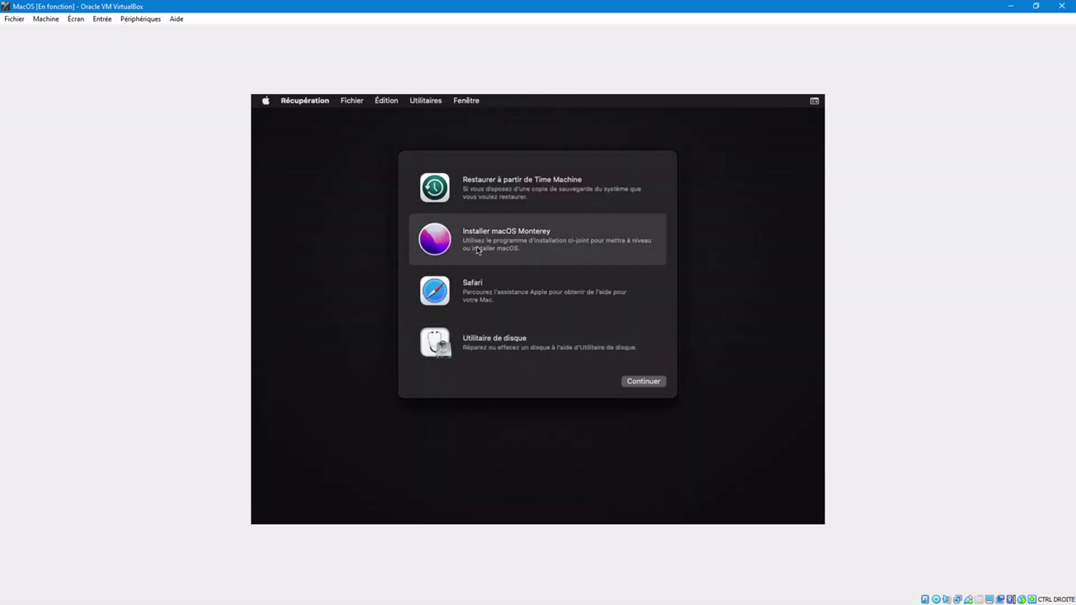
click(632, 386)
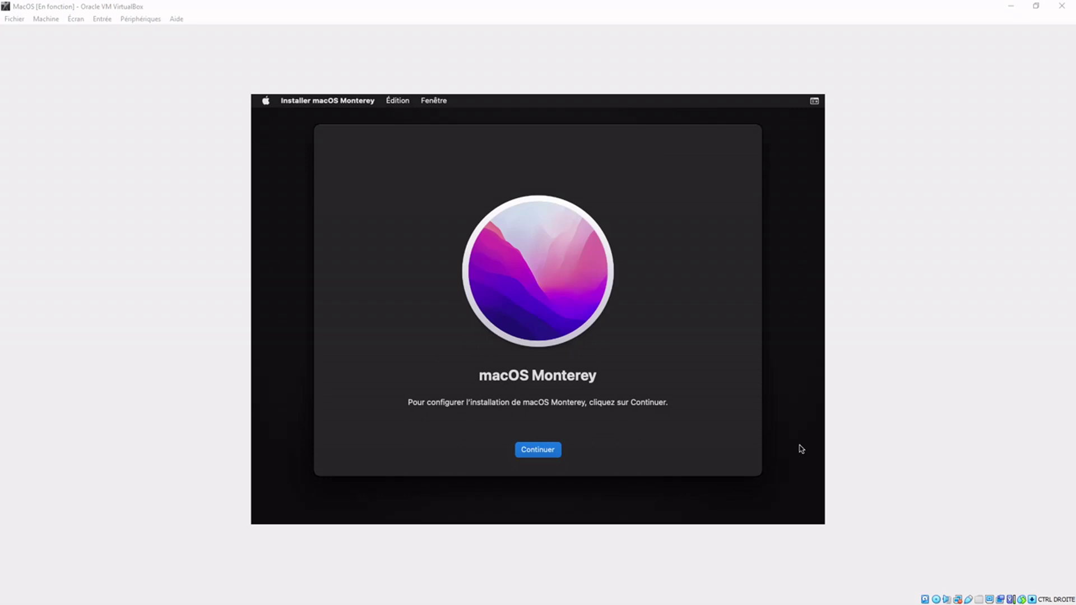
click(538, 452)
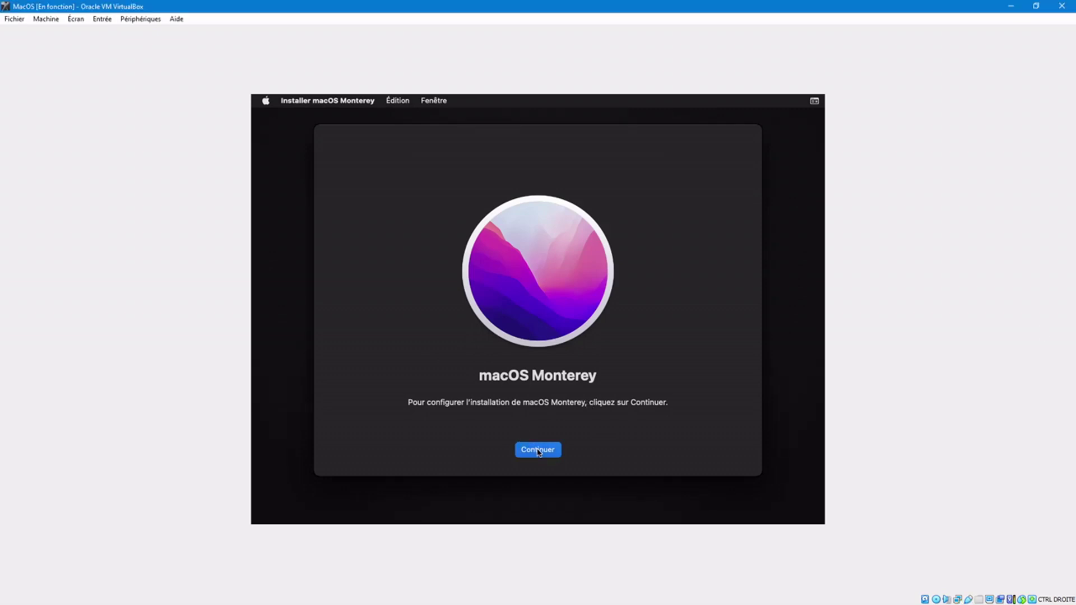
click(542, 451)
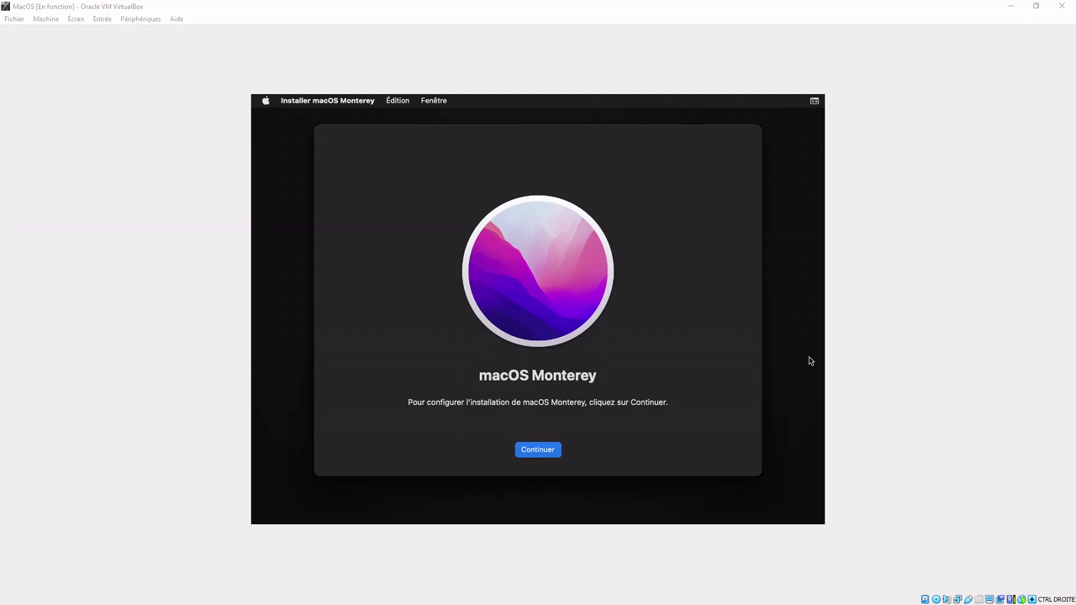
key(Return)
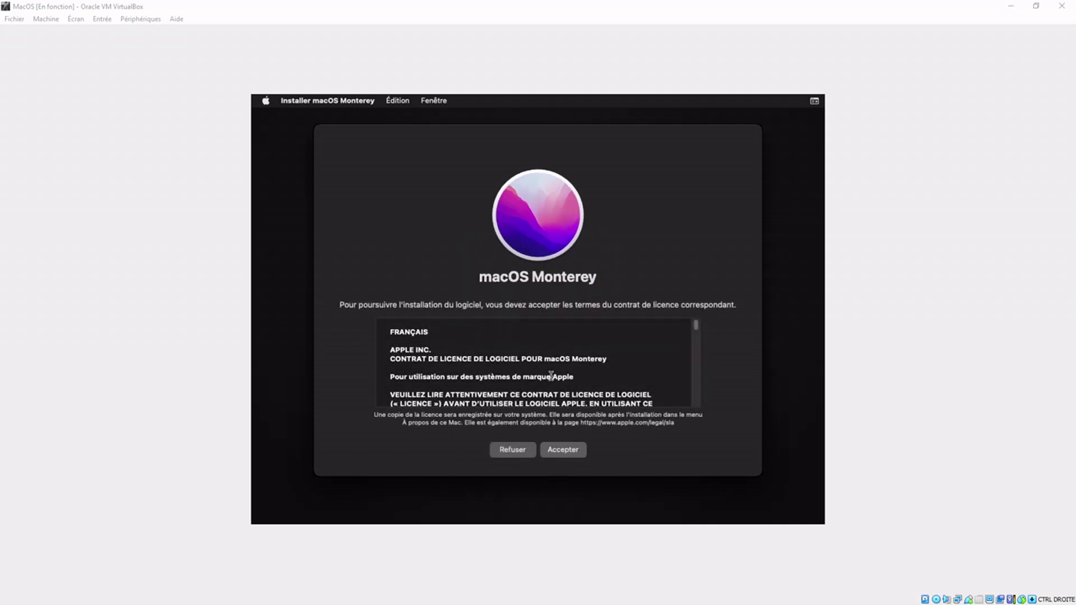
Step: Accept the software licence agreement and start installing macOS Monterey on the MacOS disk
click(573, 455)
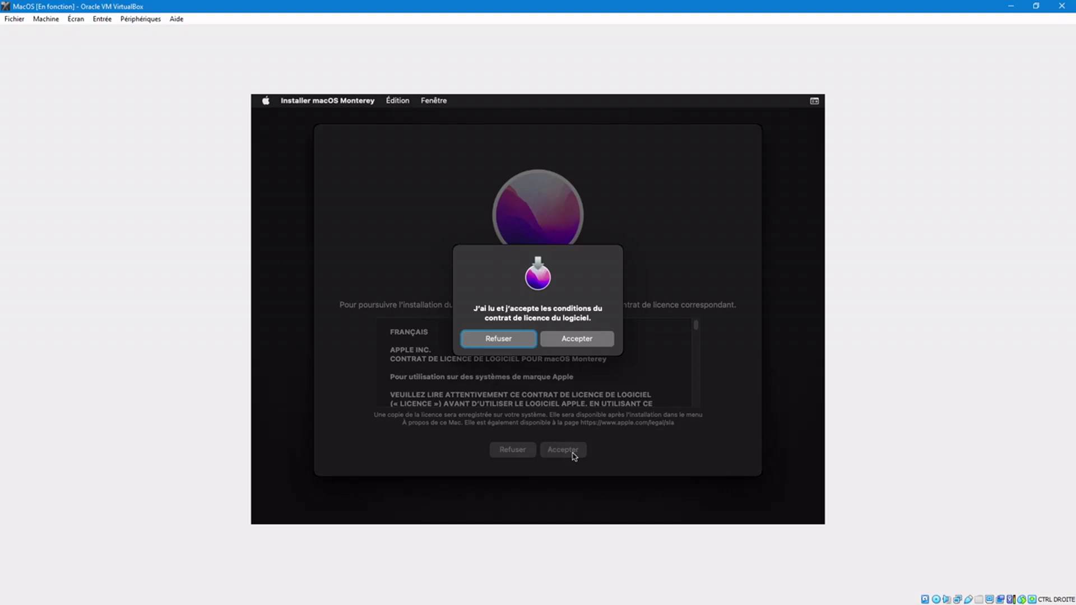
click(579, 342)
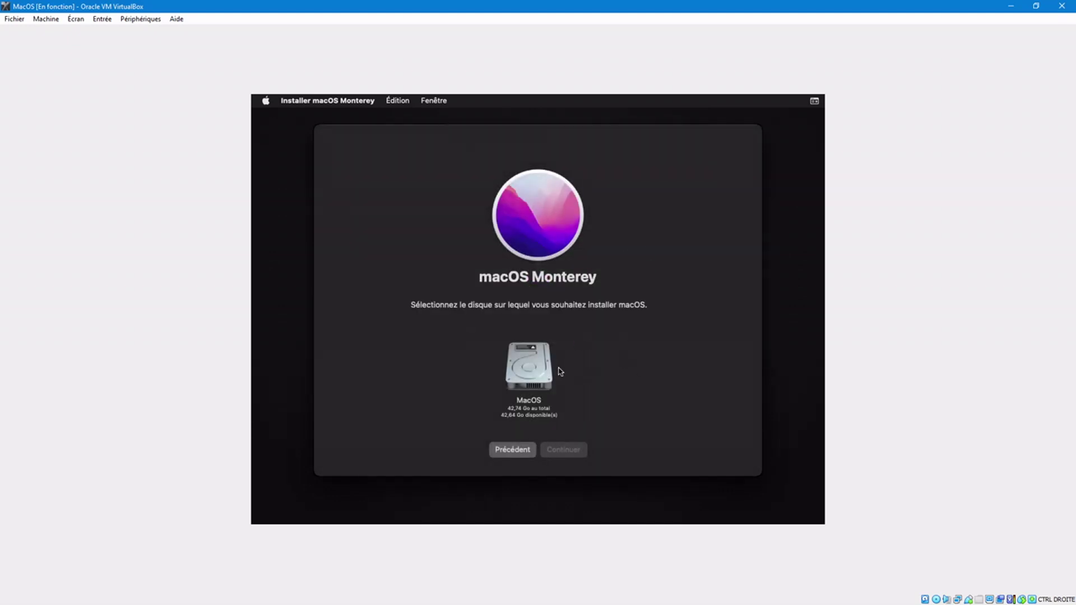
click(538, 373)
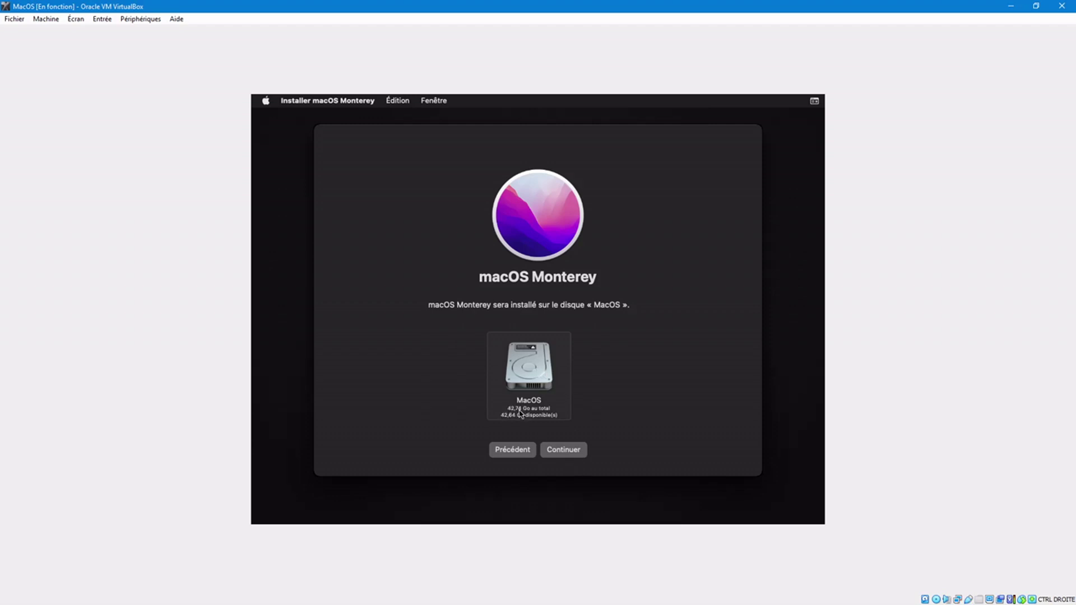
click(584, 456)
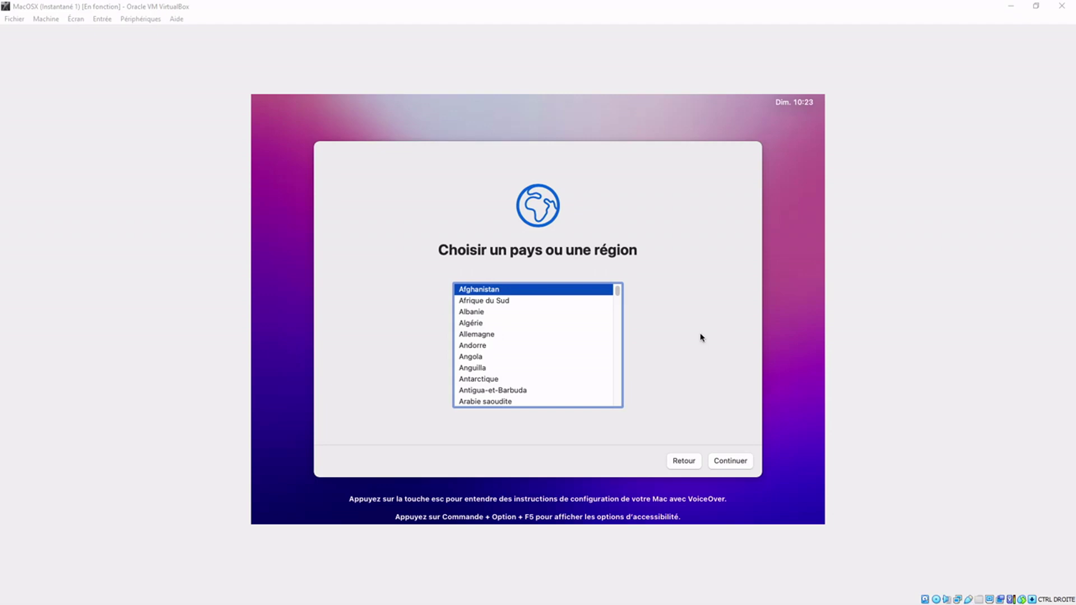
Step: Choose France as the country or region and accept the suggested French language, input method and dictation settings
click(228, 407)
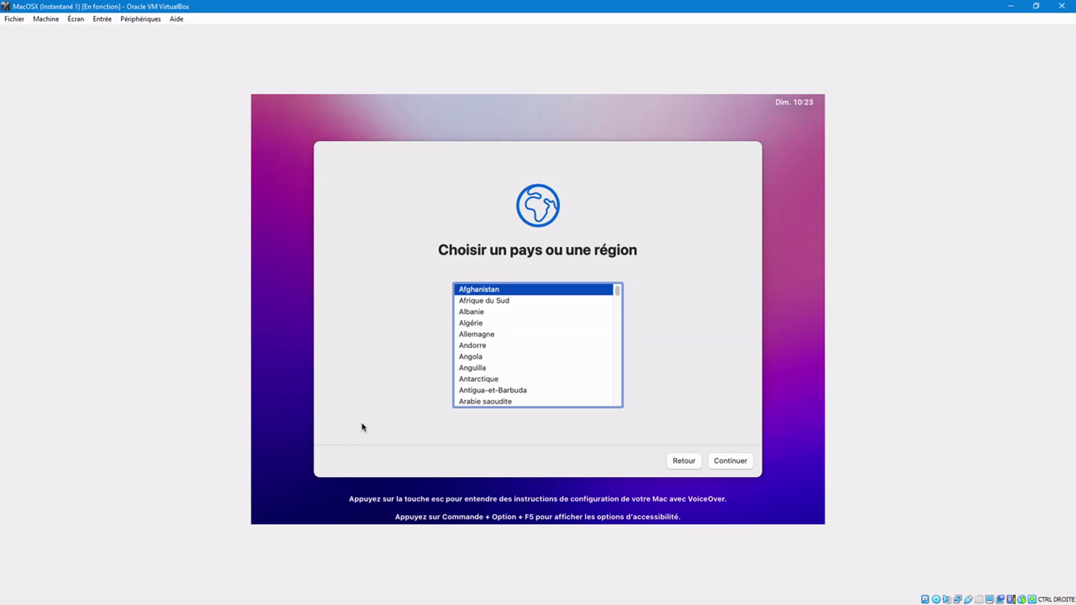
click(518, 379)
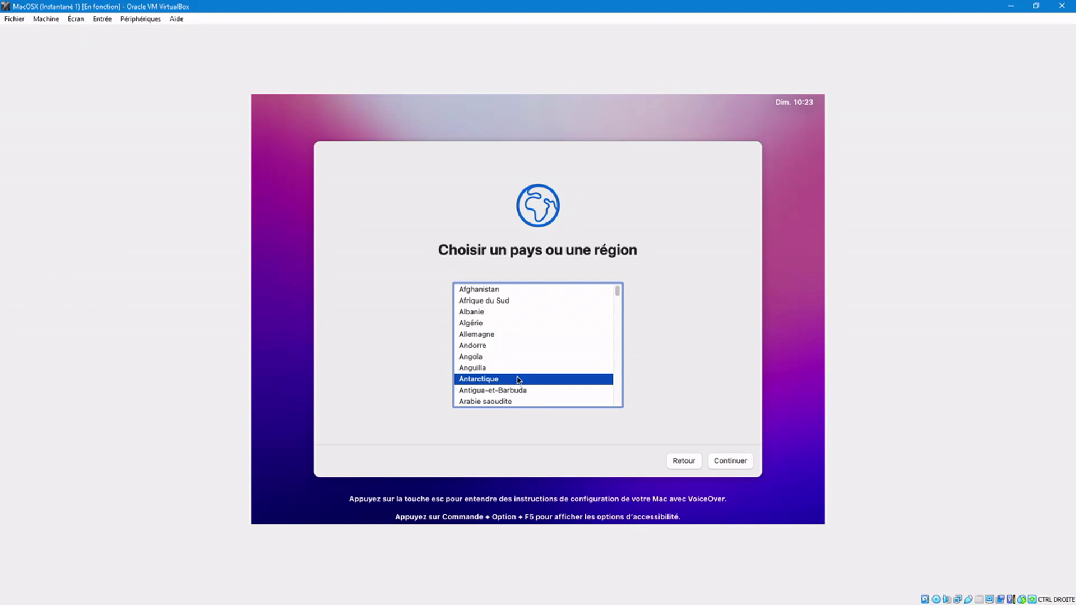
key(f)
key(r)
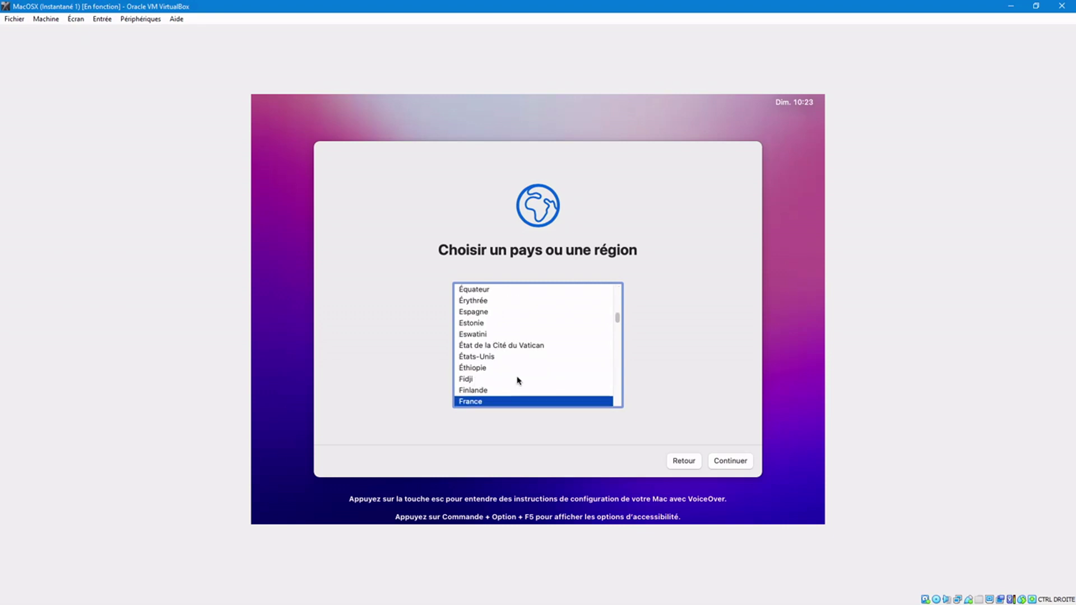
click(721, 463)
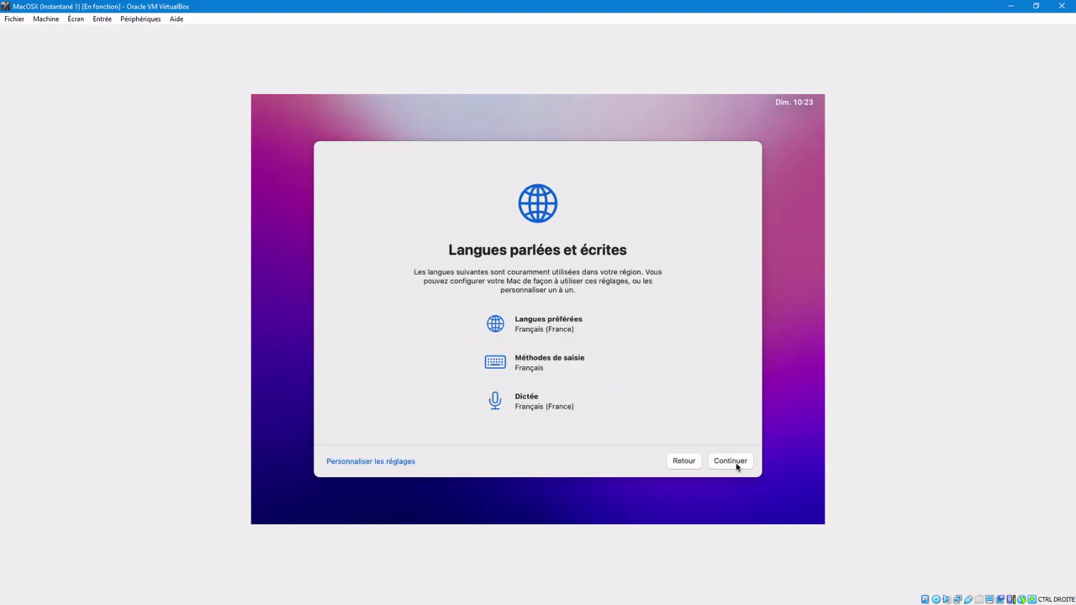
click(737, 467)
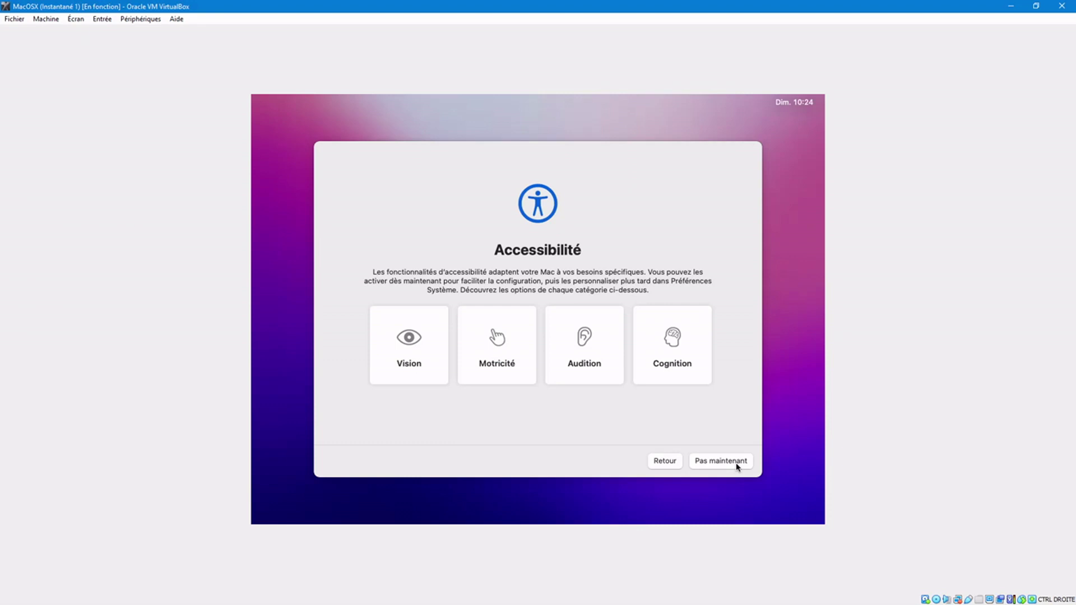
Step: Skip the accessibility features and decline to transfer data with Assistant migration
click(737, 466)
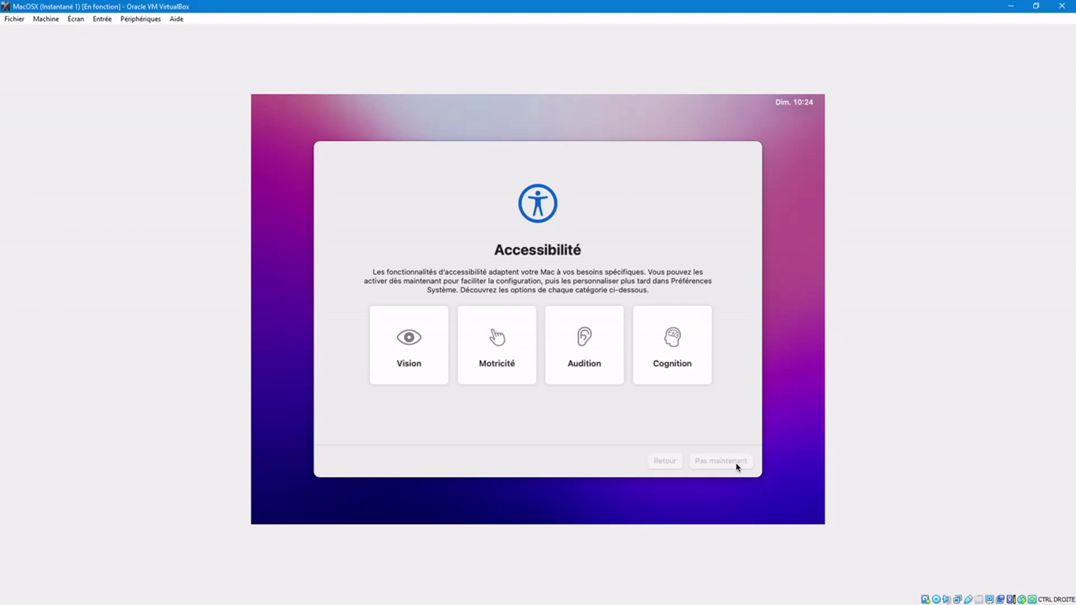
click(736, 467)
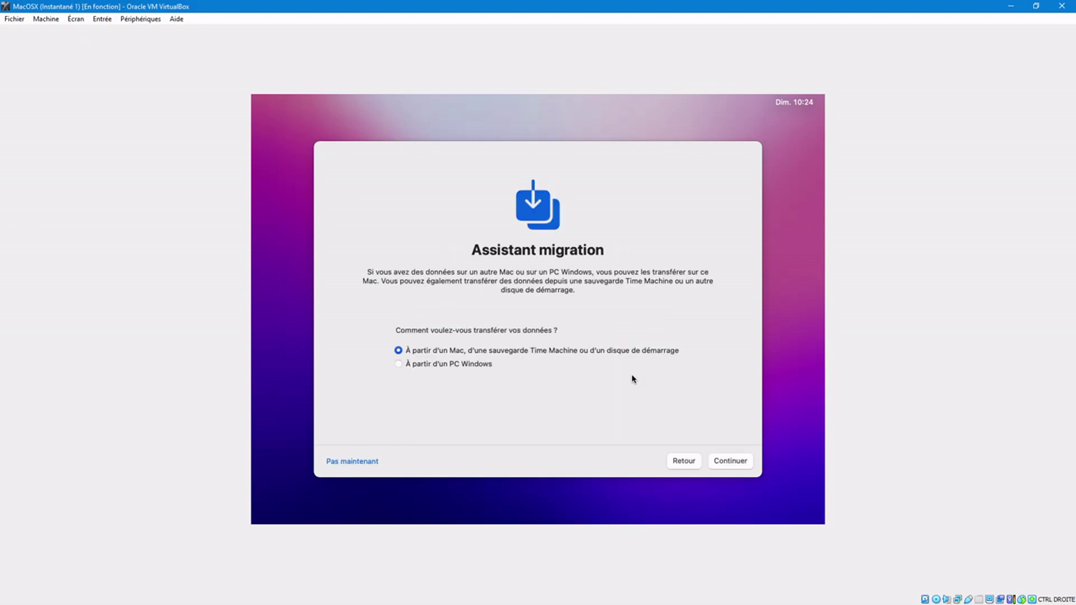
click(356, 465)
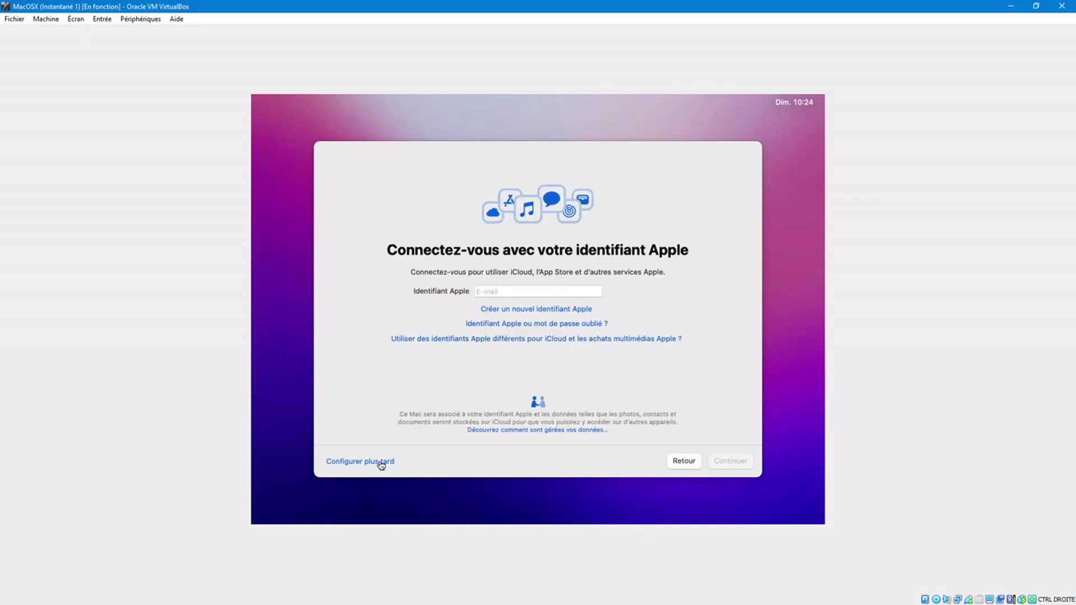
Step: Skip signing in with an Apple ID and accept the macOS terms and conditions
click(381, 465)
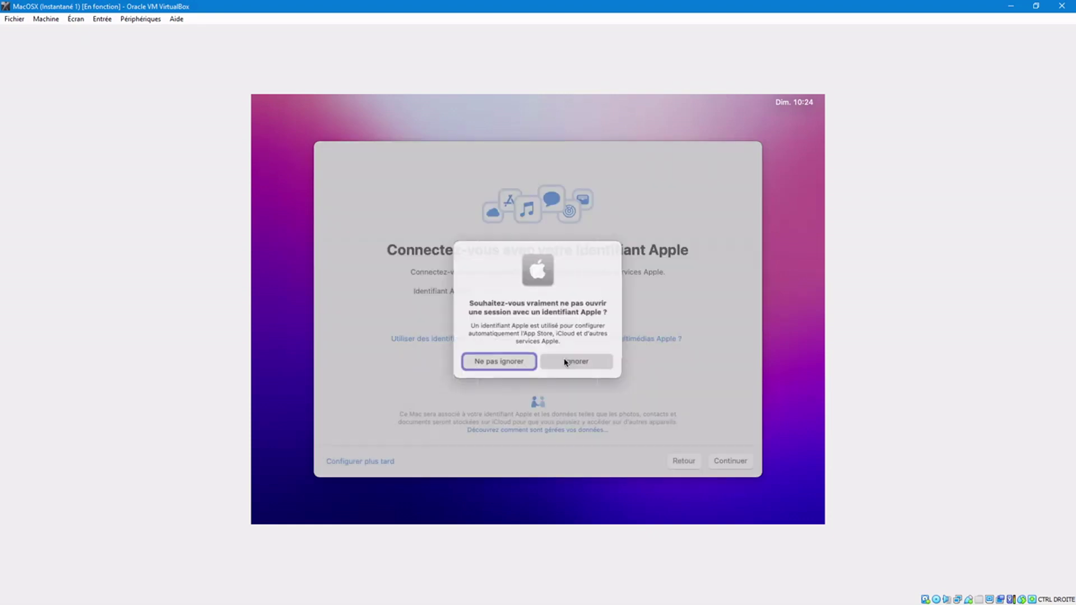
click(565, 362)
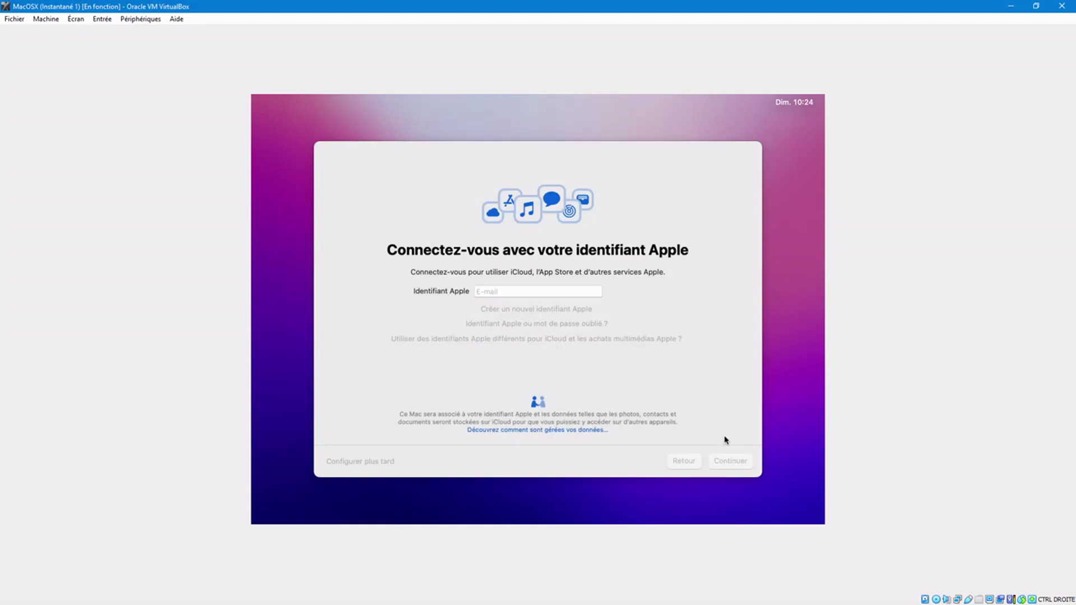
click(727, 462)
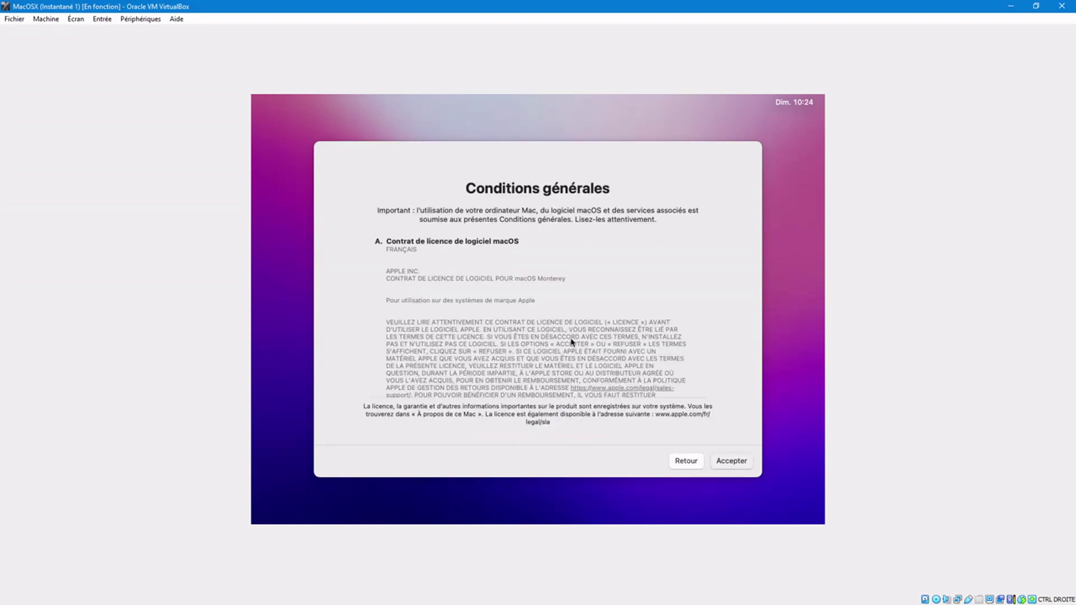
click(569, 348)
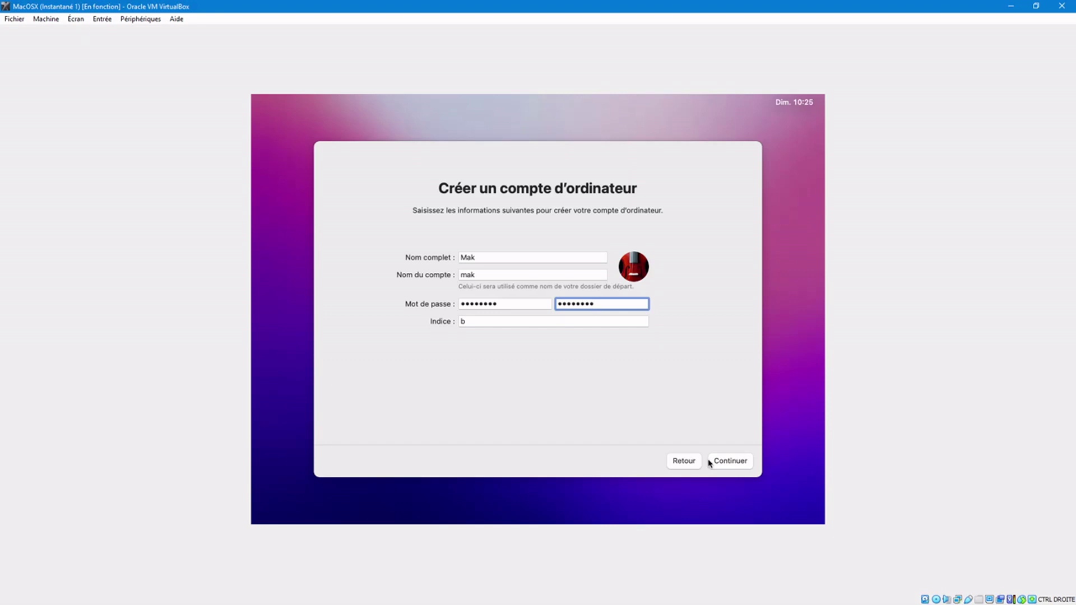
Step: Create the computer account from the filled-in details and continue without enabling location services
click(730, 462)
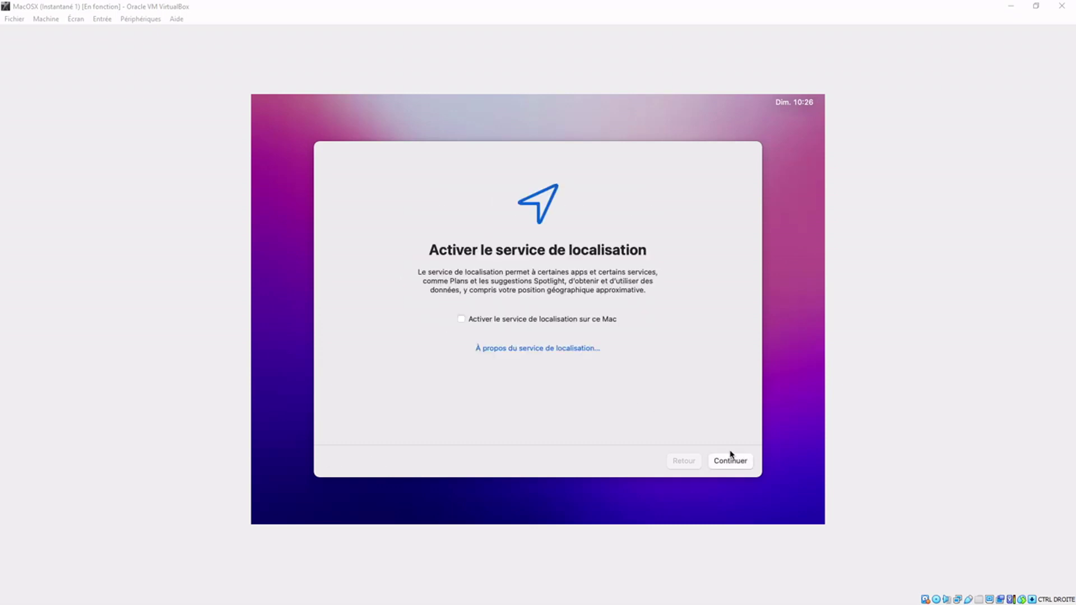
click(731, 461)
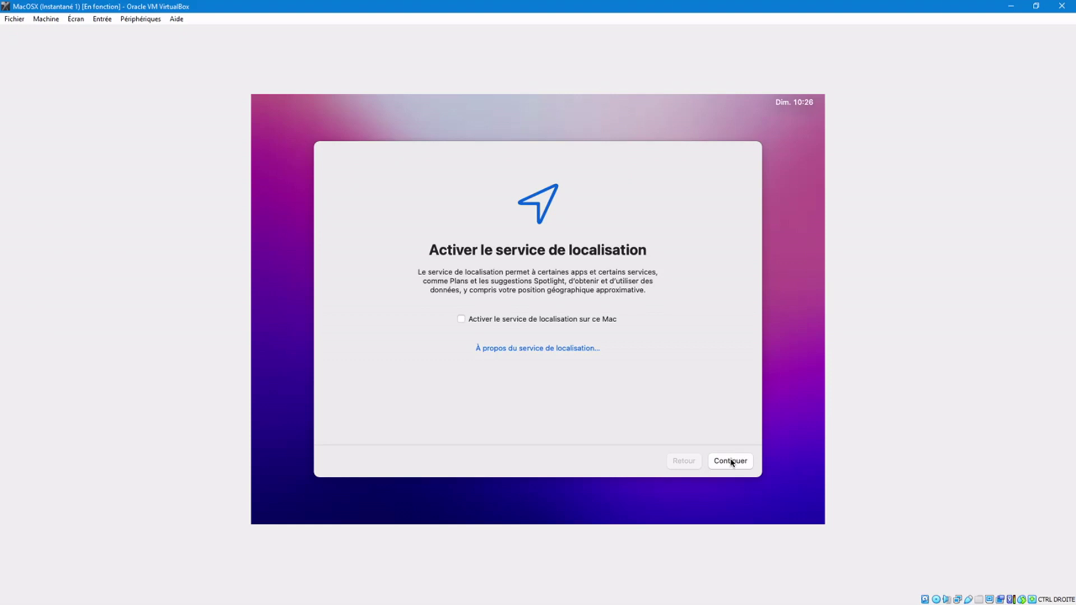
click(731, 462)
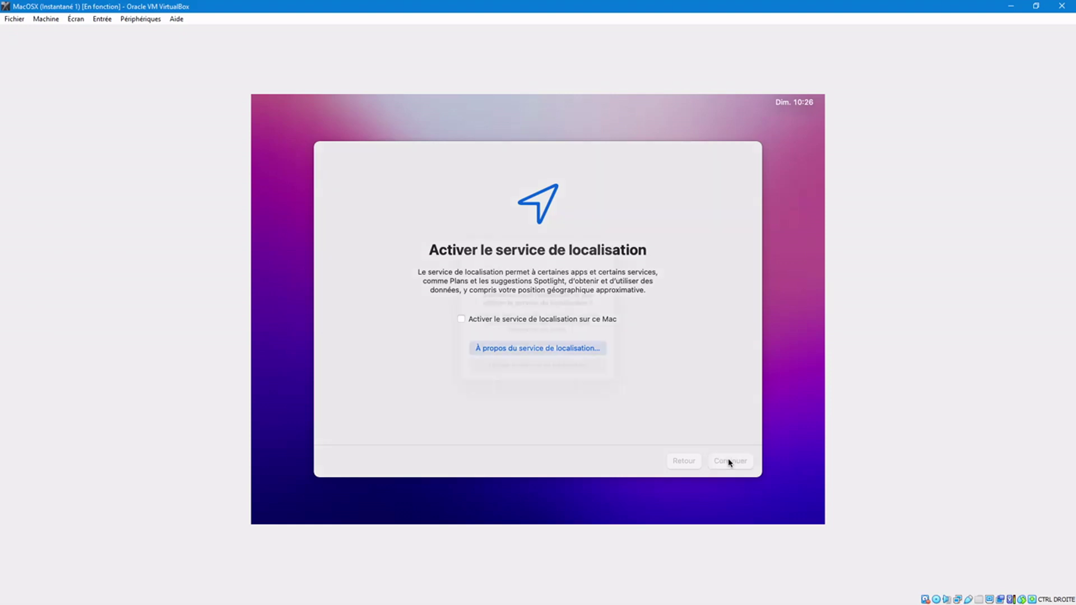
click(539, 353)
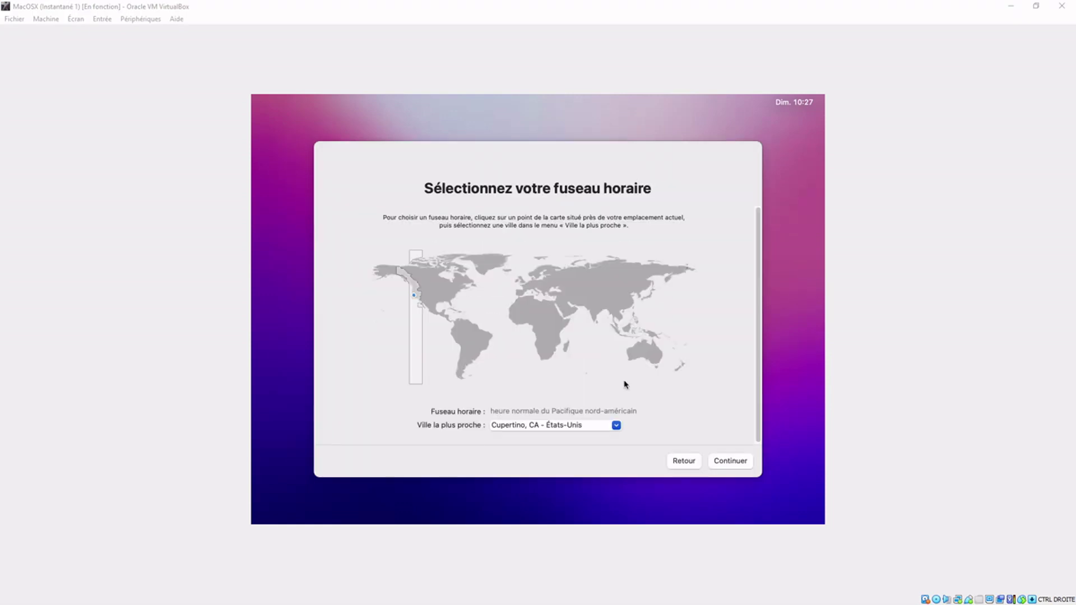
Step: Set the time zone's closest city to Paris - France and continue
click(483, 413)
text(Paris - France)
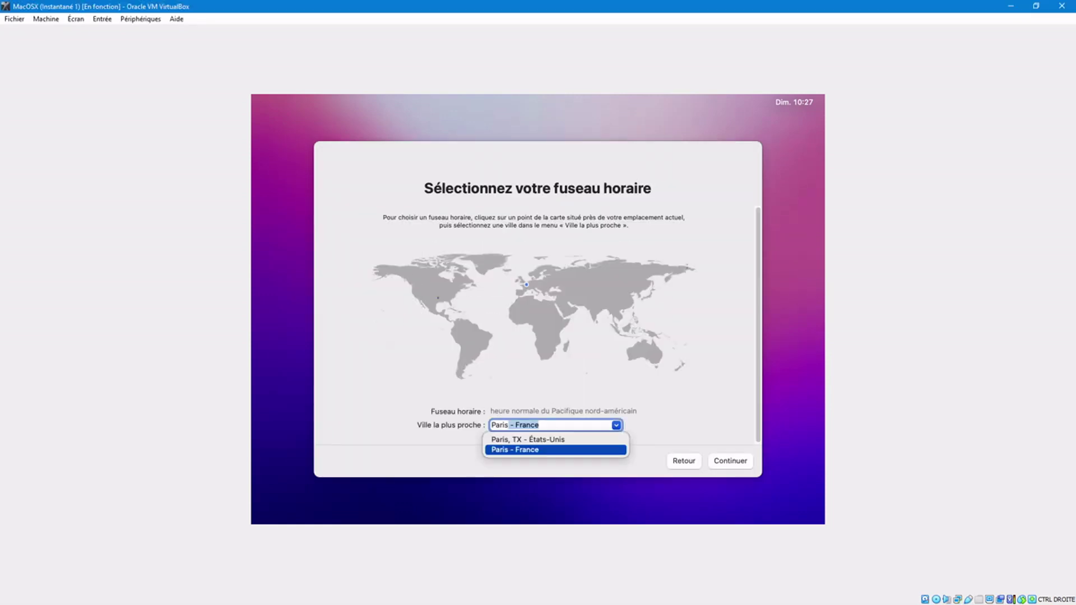
key(Return)
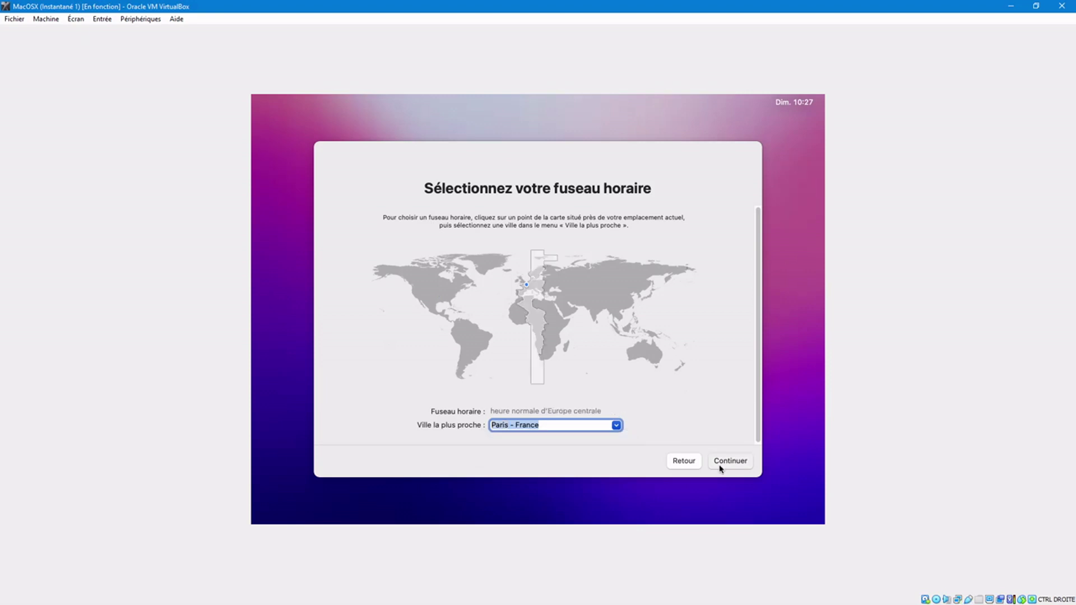
click(721, 465)
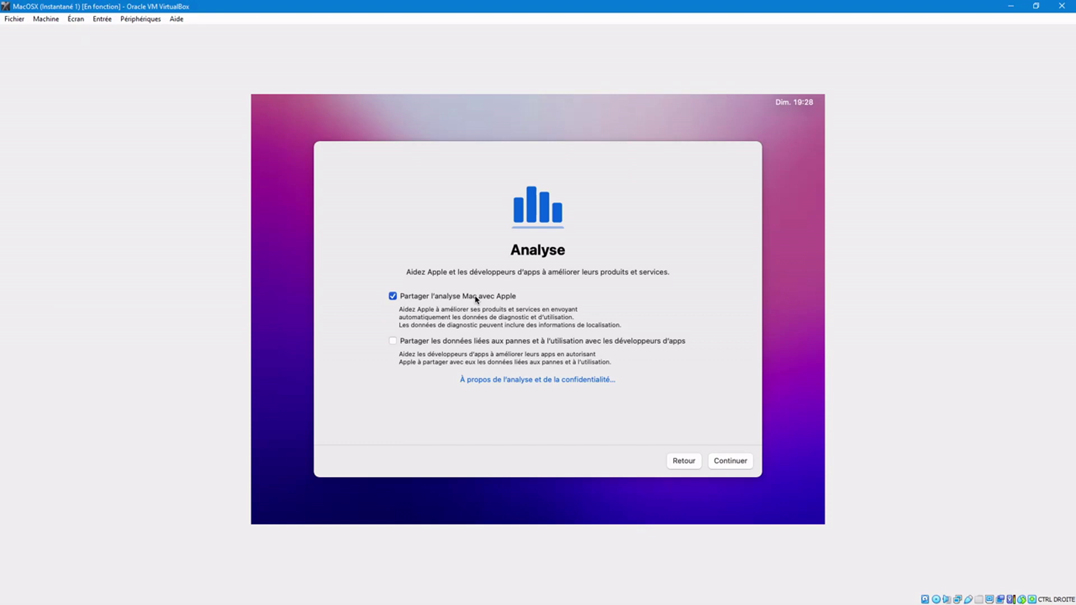
Step: Turn off sharing Mac analytics with Apple and continue past the Temps d'écran page
click(475, 299)
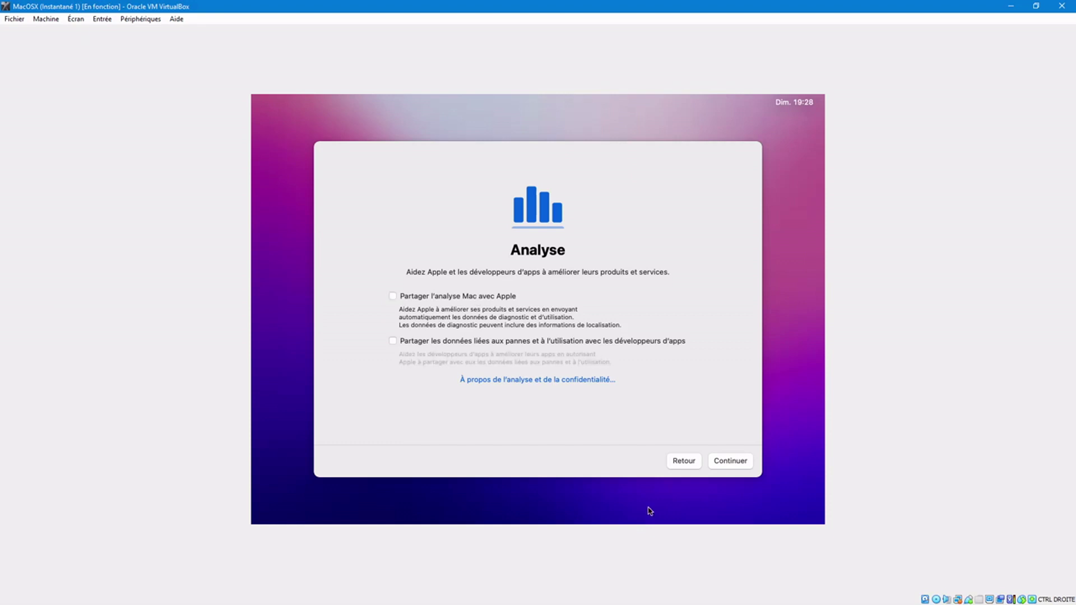
click(742, 461)
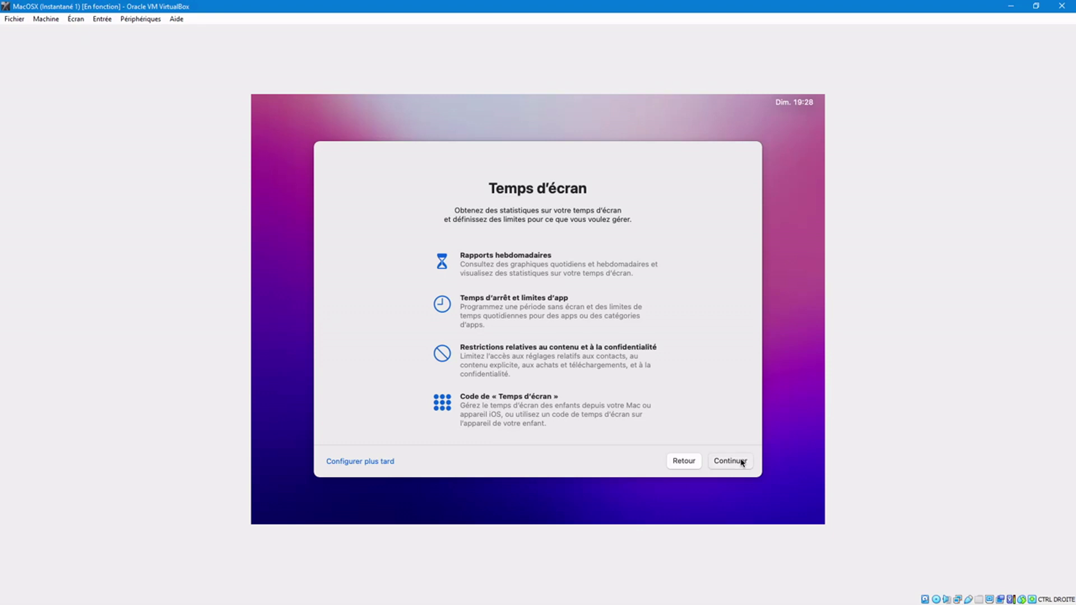
click(741, 462)
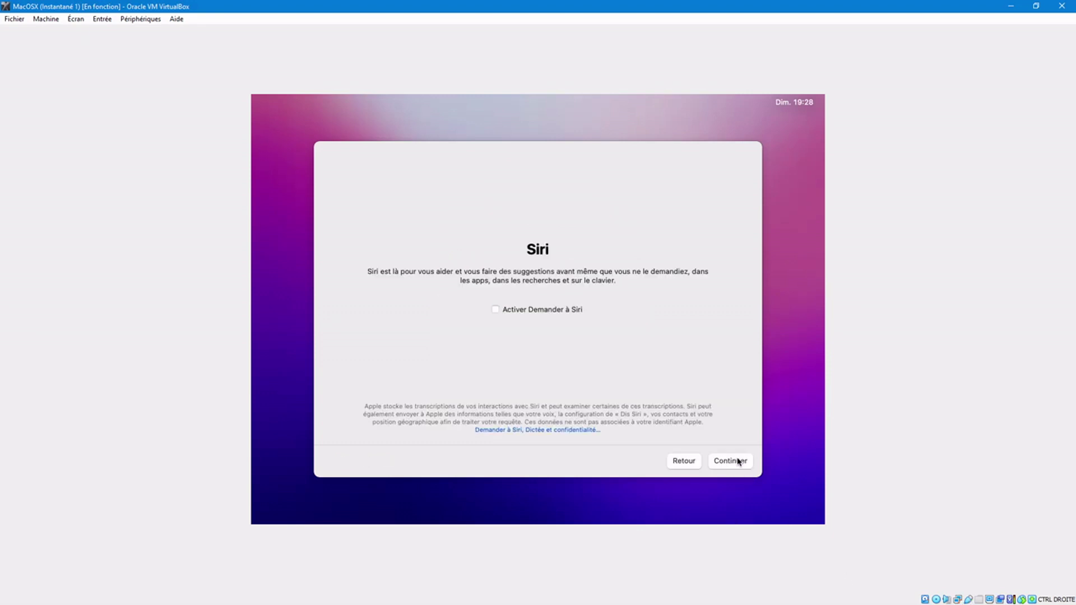
Step: Finish the macOS setup with Siri left disabled and quit Assistant réglages clavier
click(738, 462)
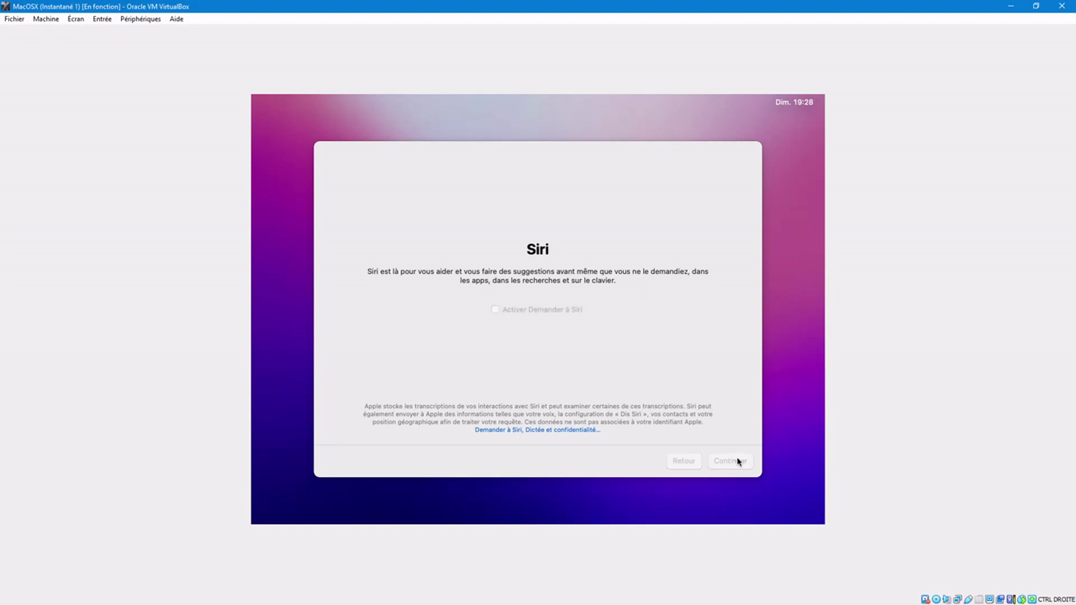
click(733, 461)
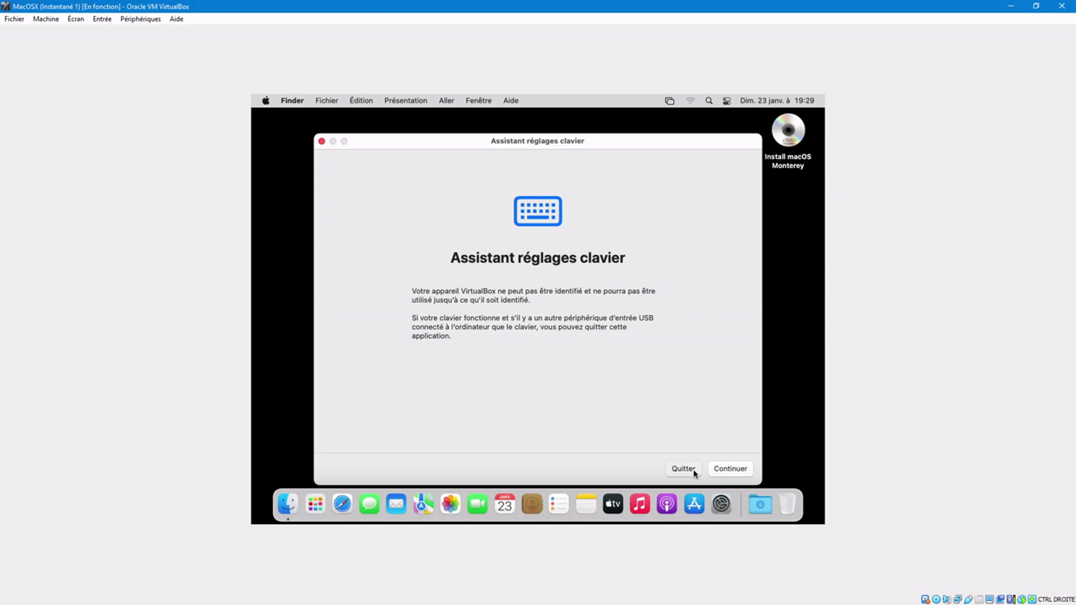
click(694, 472)
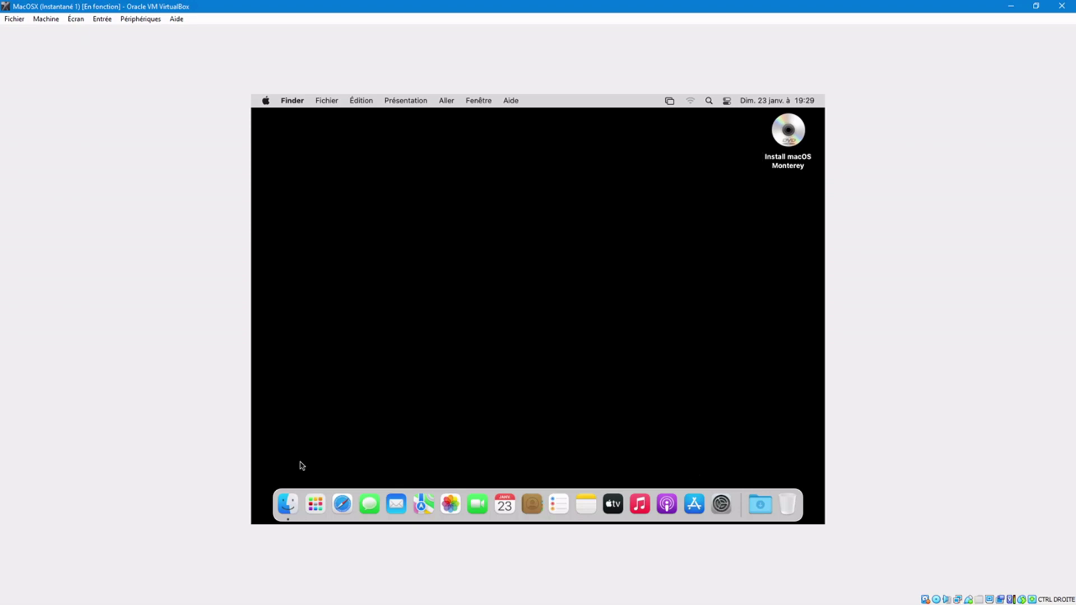
click(297, 101)
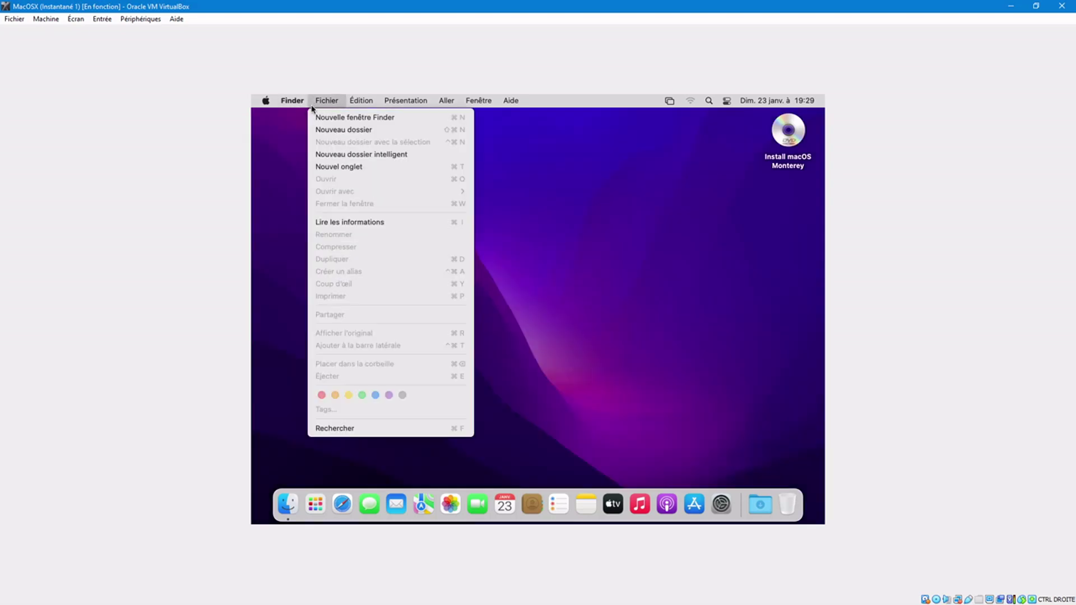
click(352, 485)
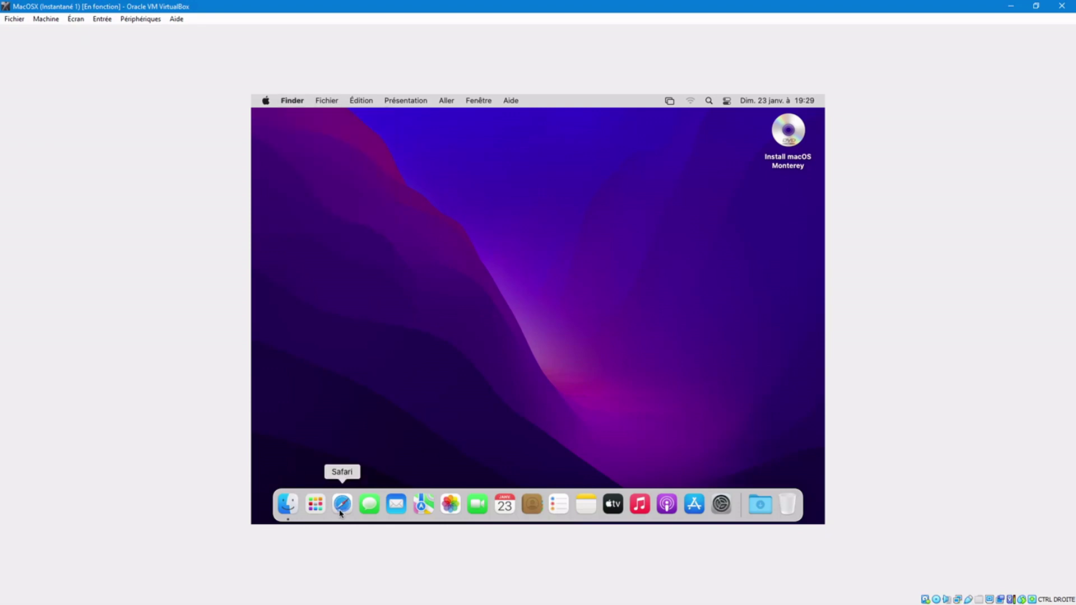